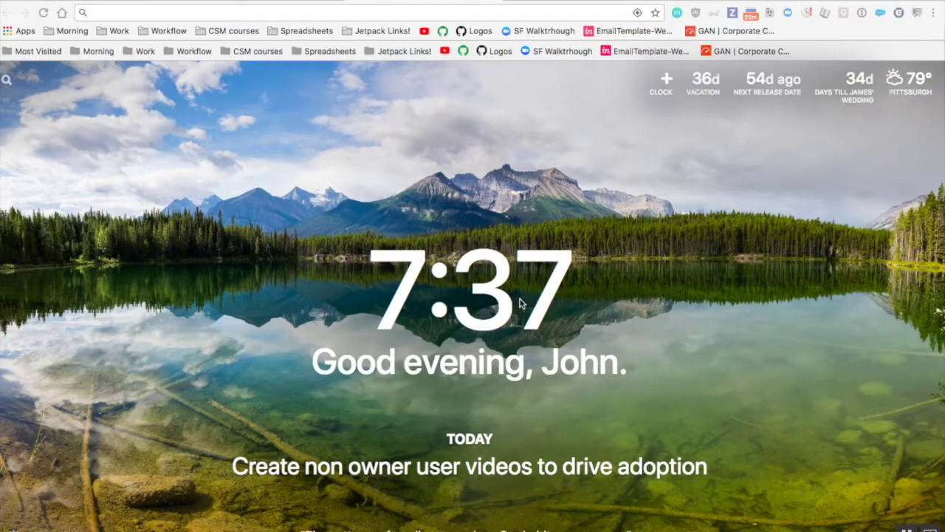
Step: Search the web for "grammarly"
{"action": "left_click", "coordinate": [168, 9]}
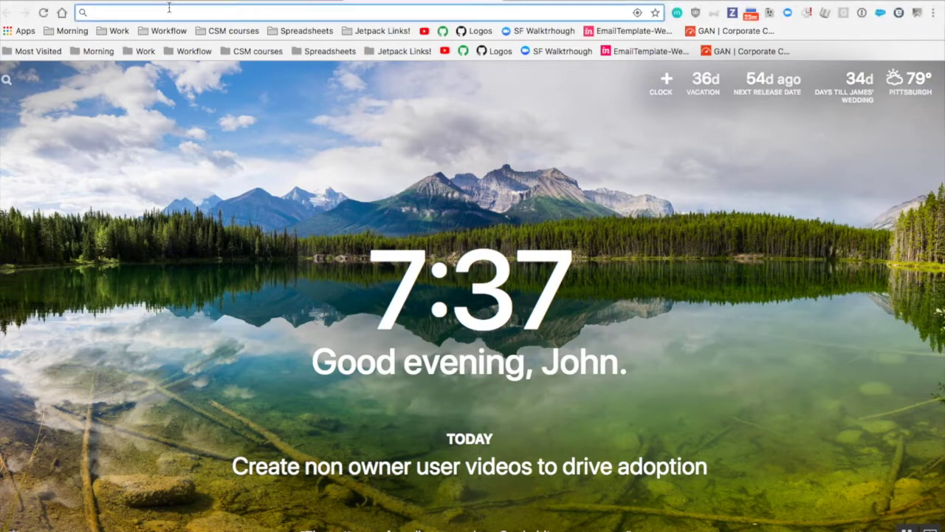
{"action": "type", "text": "gr"}
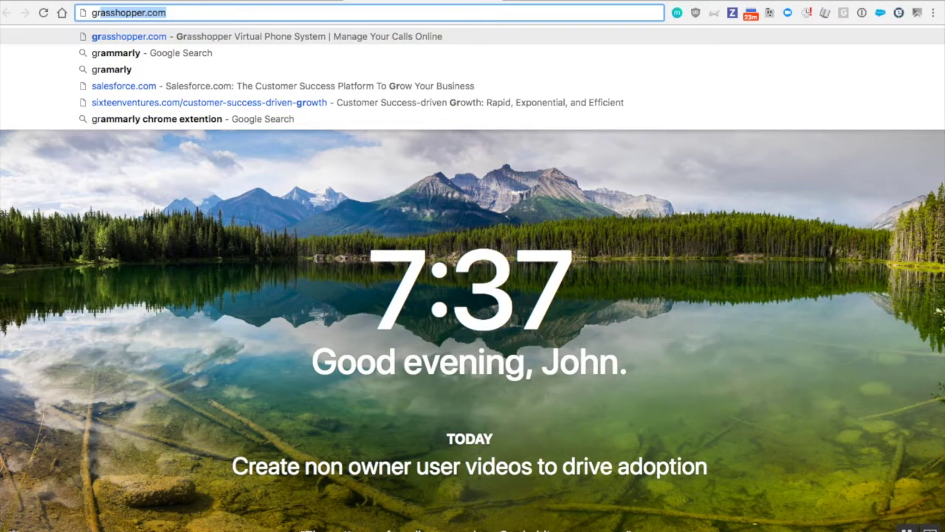
{"action": "type", "text": "ammarly"}
{"action": "key", "text": "Return"}
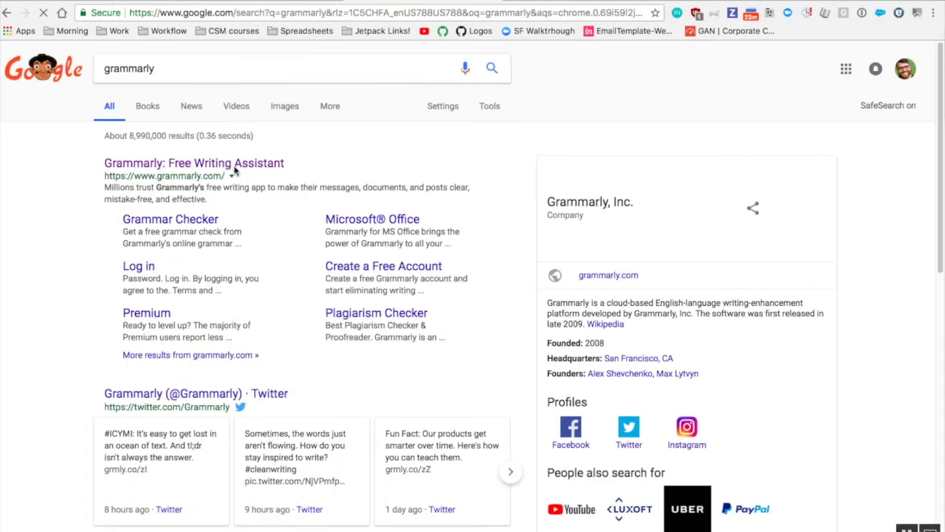
Step: Open the Grammarly: Free Writing Assistant site and install the Grammarly for Chrome extension
{"action": "left_click", "coordinate": [236, 168]}
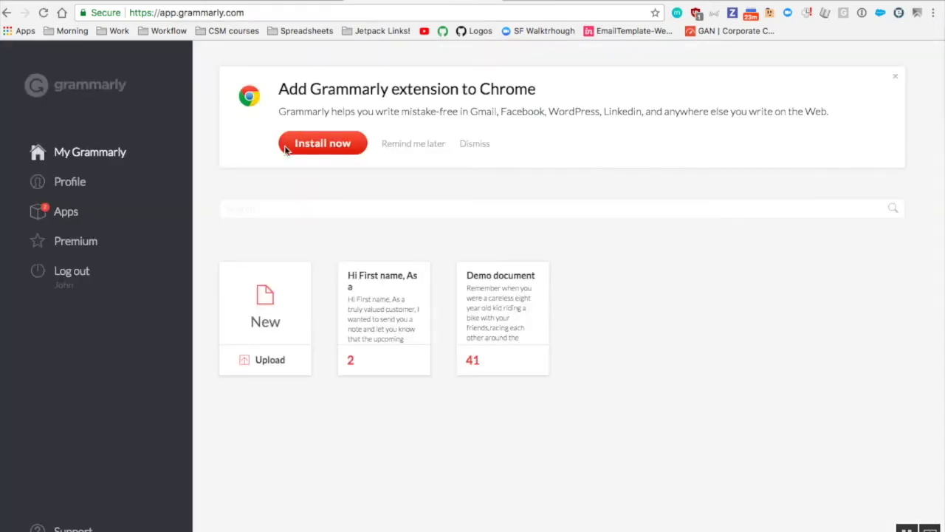
{"action": "left_click", "coordinate": [336, 145]}
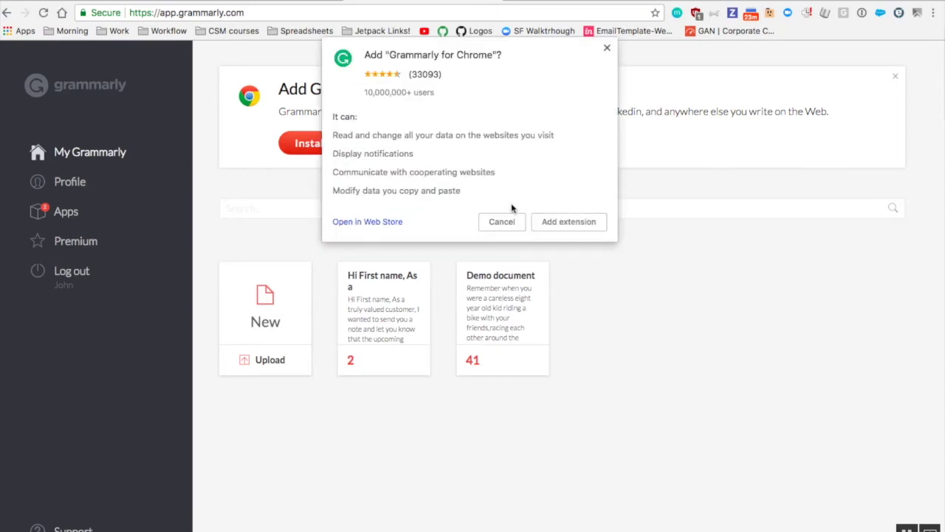
{"action": "left_click", "coordinate": [555, 221]}
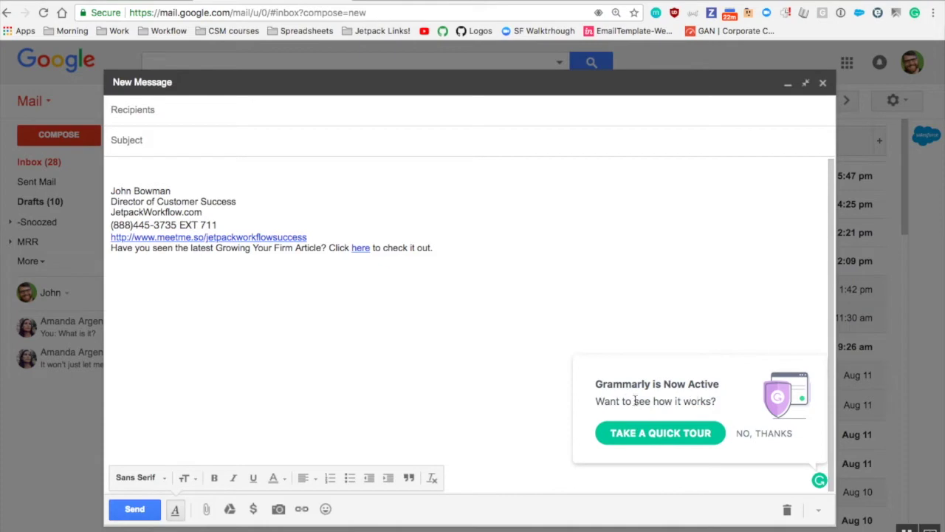
Step: Start Grammarly's quick tour from the new email message and proceed to its personalization settings
{"action": "left_click", "coordinate": [657, 435]}
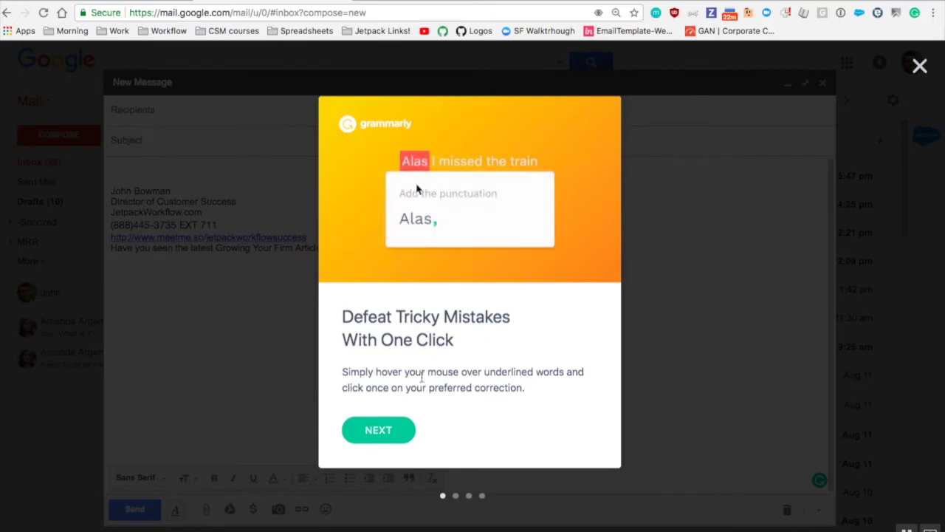
{"action": "left_click", "coordinate": [383, 430]}
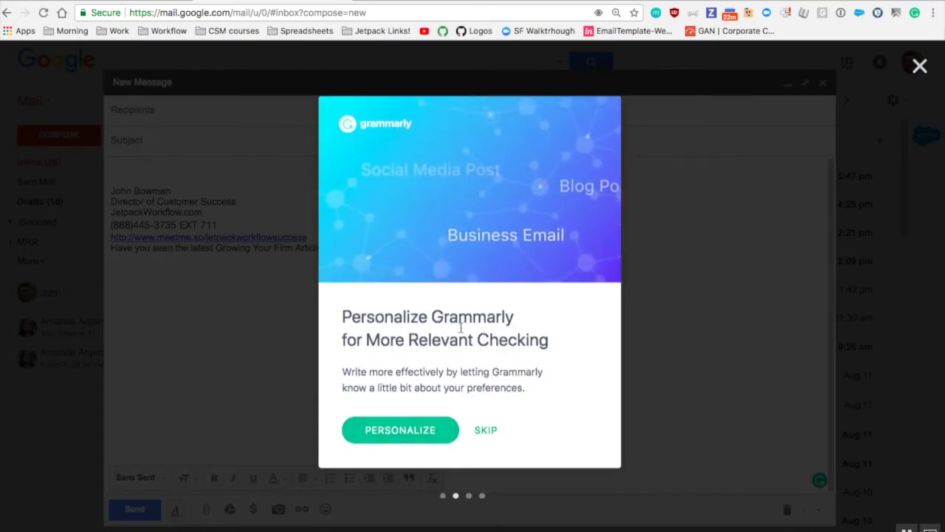
{"action": "left_click", "coordinate": [417, 434]}
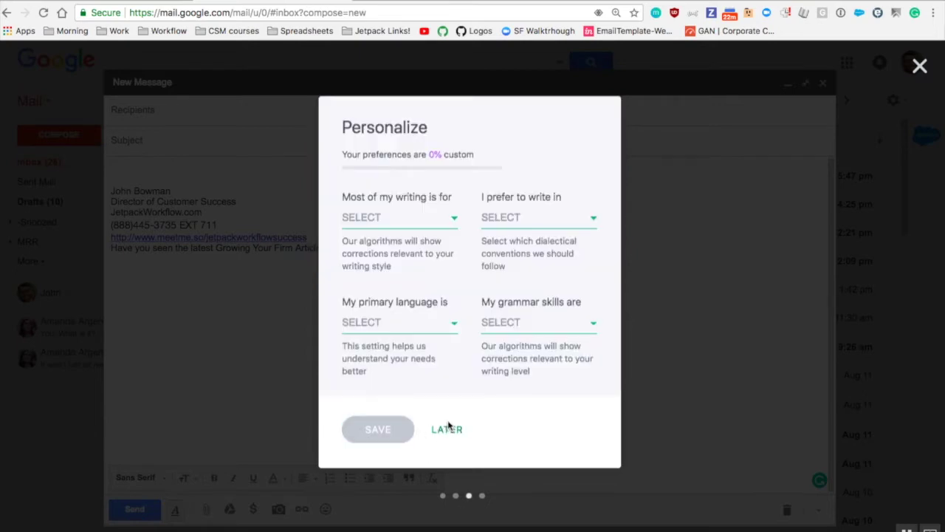
Step: Personalize Grammarly for work writing, American English, English as primary language and Beginner grammar skills, save, and finish the tour
{"action": "left_click", "coordinate": [432, 216]}
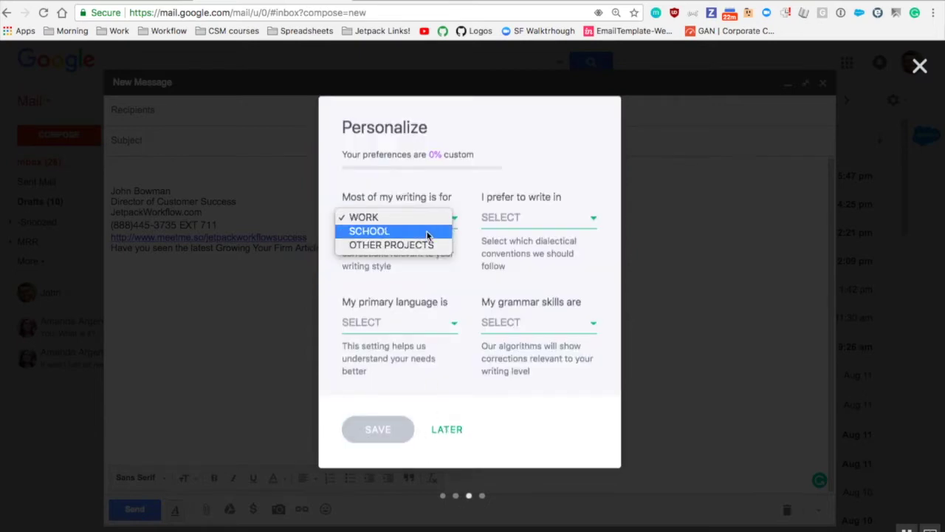
{"action": "left_click", "coordinate": [422, 216]}
{"action": "left_click", "coordinate": [543, 216]}
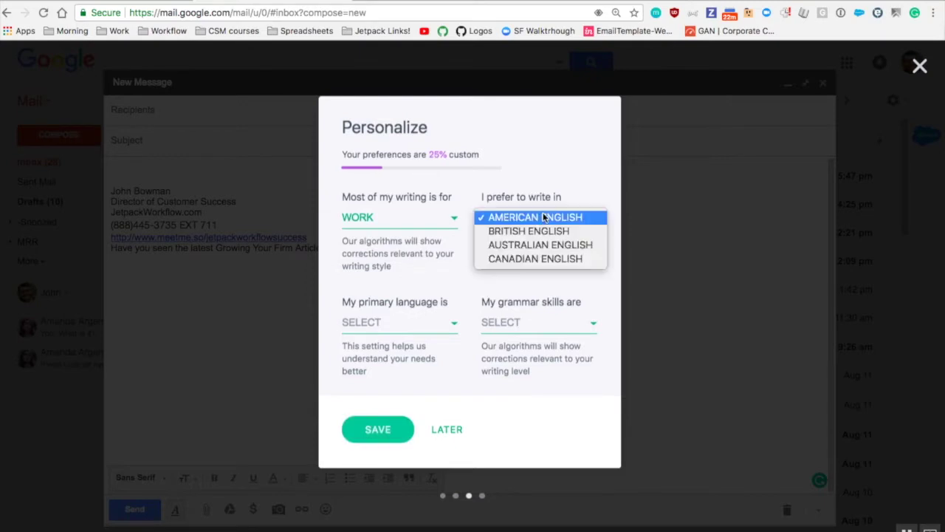
{"action": "left_click", "coordinate": [539, 217]}
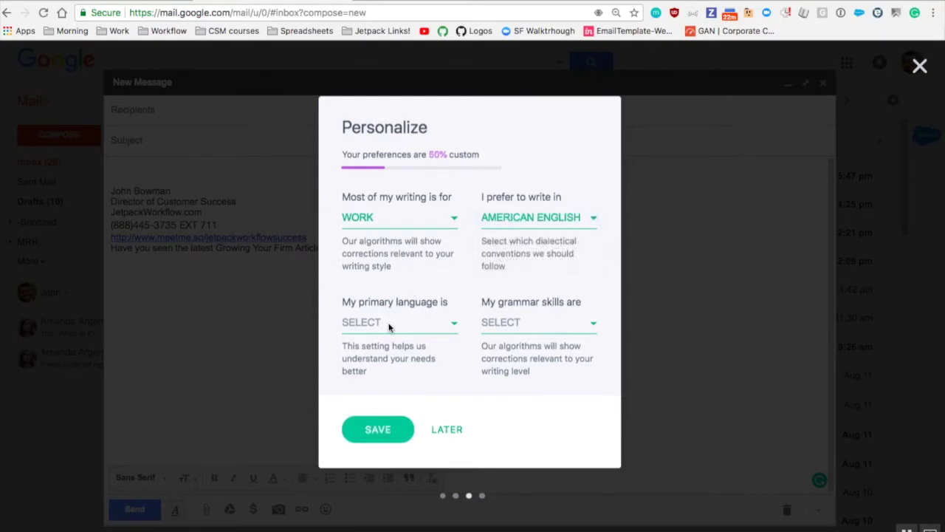
{"action": "left_click", "coordinate": [388, 322]}
{"action": "left_click", "coordinate": [369, 323]}
{"action": "left_click", "coordinate": [587, 323]}
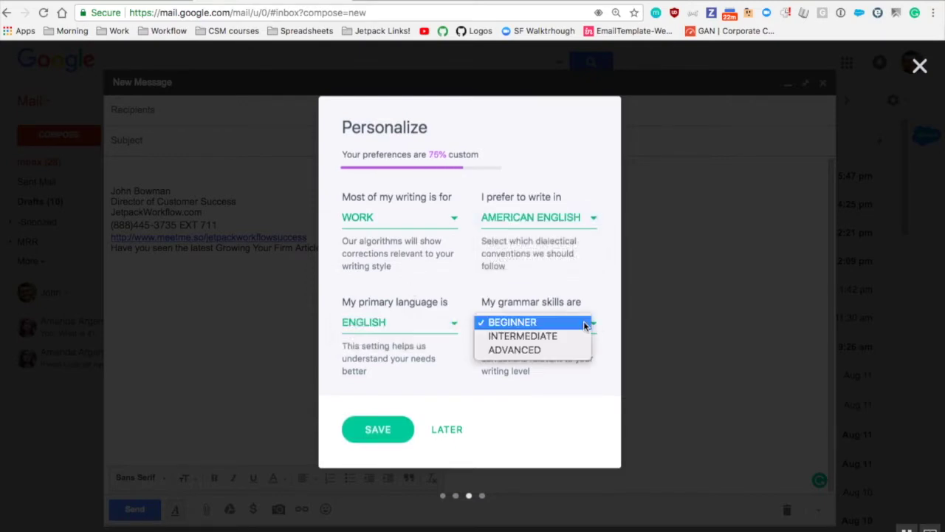
{"action": "left_click", "coordinate": [571, 324]}
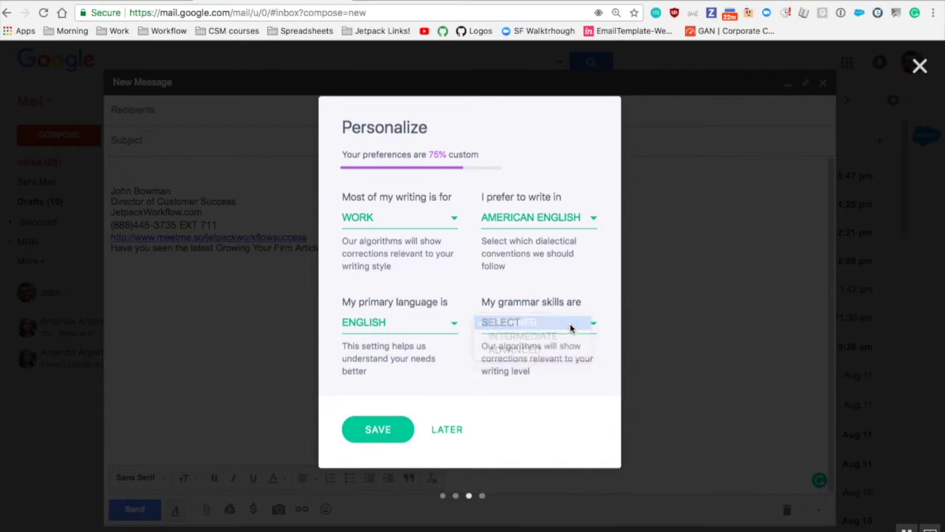
{"action": "left_click", "coordinate": [378, 430]}
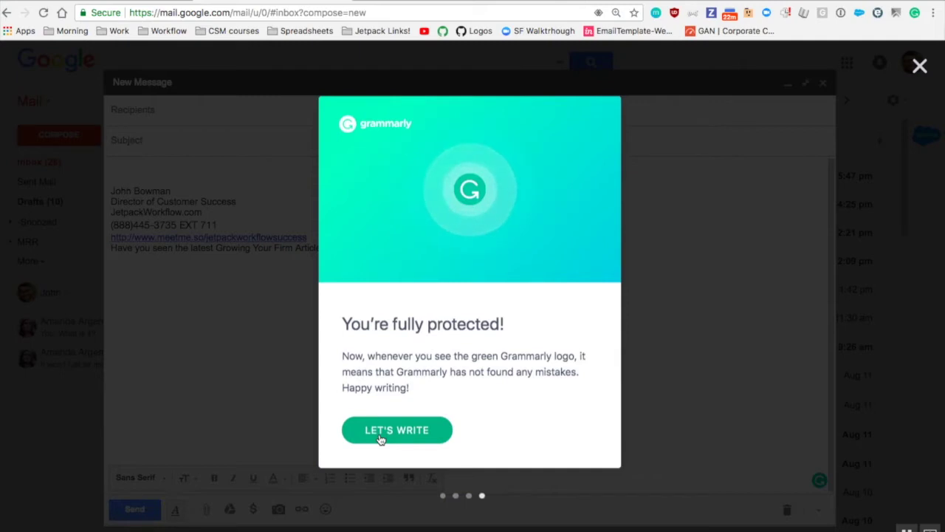
{"action": "left_click", "coordinate": [379, 435]}
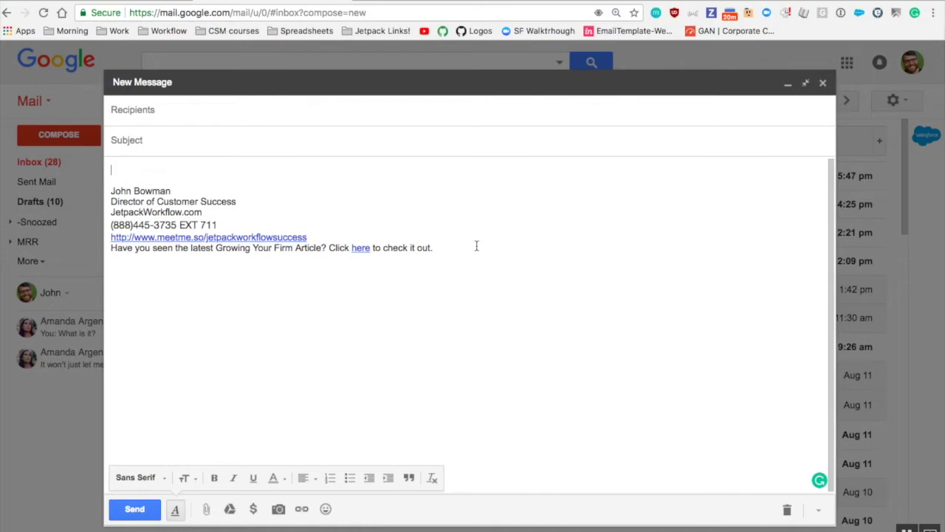
Step: Begin the email body with the greeting "Dear sir or madam," followed by a blank line
{"action": "type", "text": "Dir"}
{"action": "type", "text": "e"}
{"action": "type", "text": "ar s"}
{"action": "type", "text": "ir or madam,"}
{"action": "key", "text": "Return"}
{"action": "key", "text": "Return"}
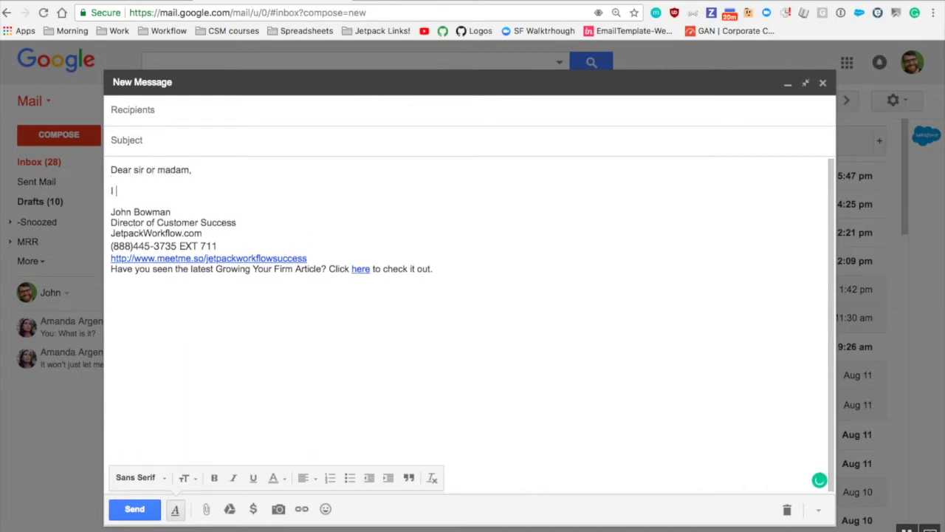
Step: Write in the email: "I reall want to shwo the benefits of grammar. I'm not th ebst with grammar or the best typer s in the word."
{"action": "type", "text": "I reall want to shwo the benefo"}
{"action": "key", "text": "BackSpace"}
{"action": "type", "text": "its of grammar"}
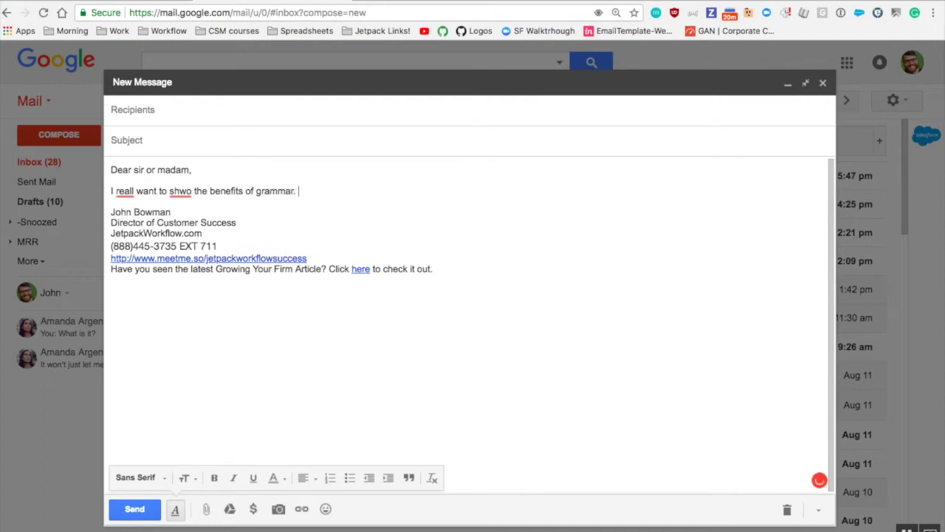
{"action": "type", "text": ". I'm not th ebst with gr"}
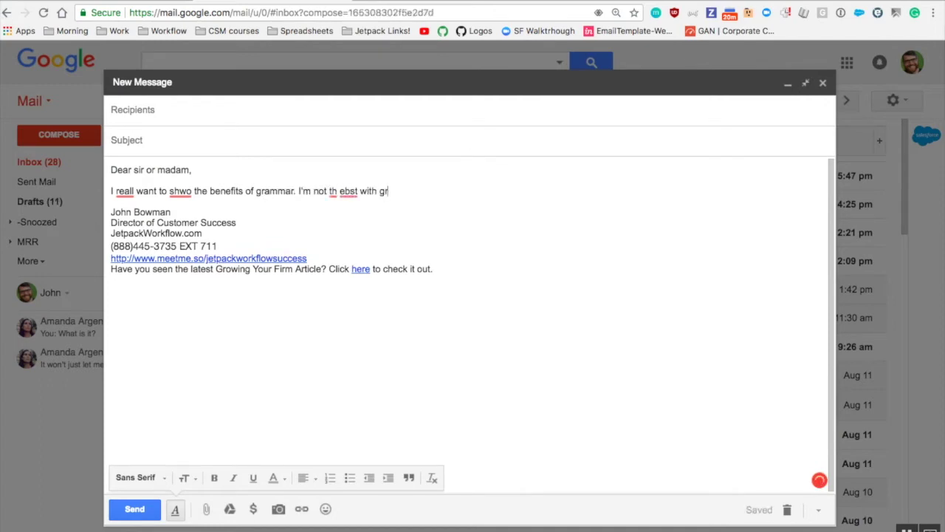
{"action": "type", "text": "ammar or the be"}
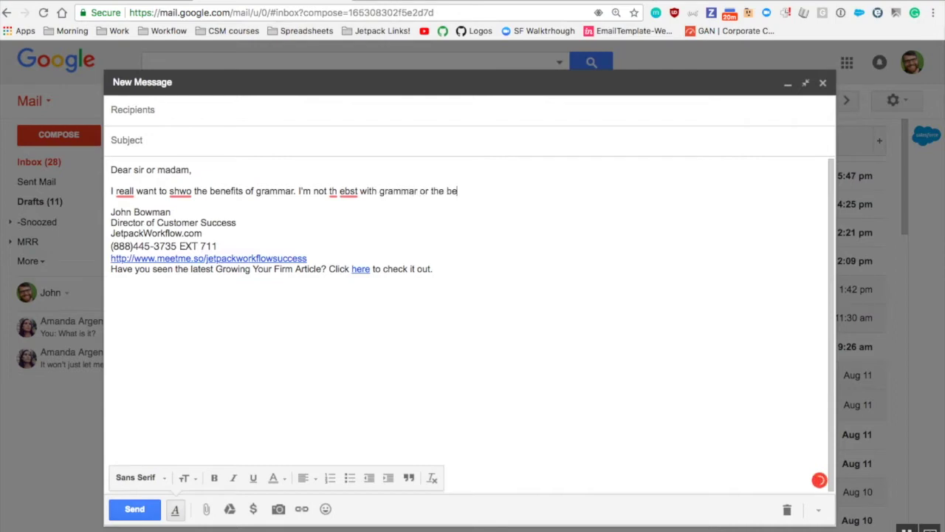
{"action": "type", "text": "st typer s in the word."}
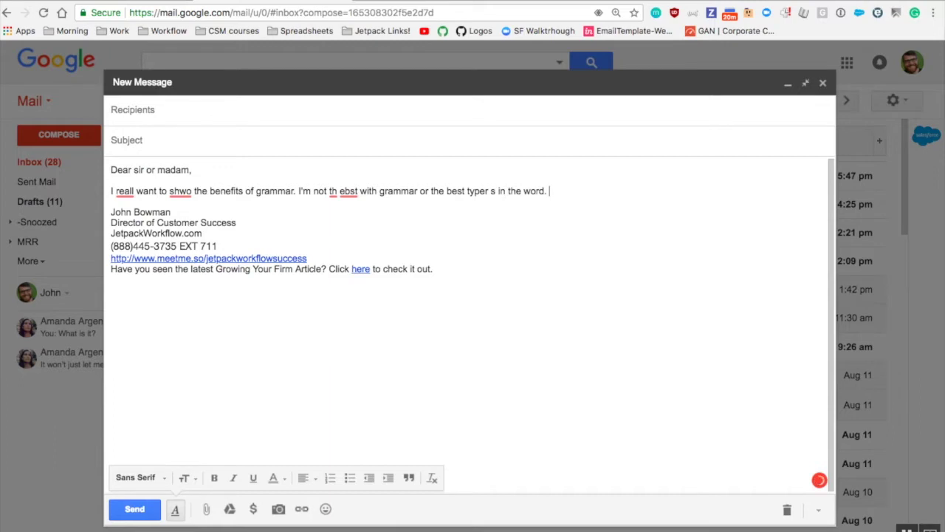
Step: Add a second paragraph to the email reading "MAythng thei app will help me? We will find out."
{"action": "key", "text": "Return"}
{"action": "key", "text": "Return"}
{"action": "type", "text": "MAythng t"}
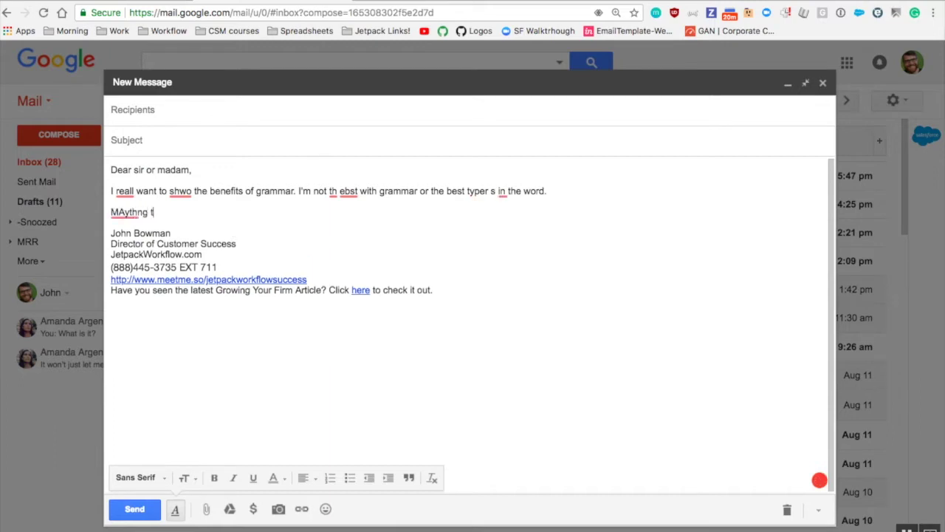
{"action": "type", "text": "hei app will help me"}
{"action": "type", "text": "? We will find out."}
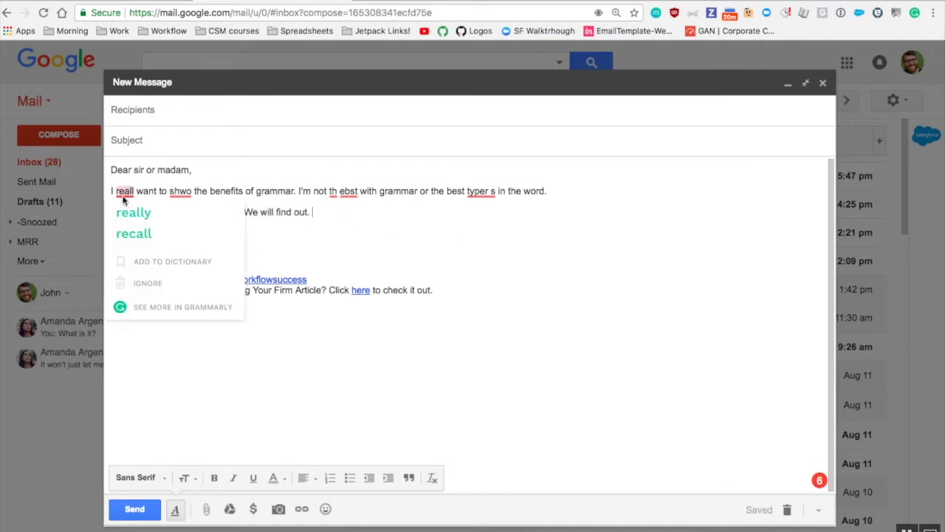
Step: Review the underlined misspellings and accept Grammarly's inline corrections "really" for "reall" and "show" for "shwo"
{"action": "mouse_move", "coordinate": [180, 196]}
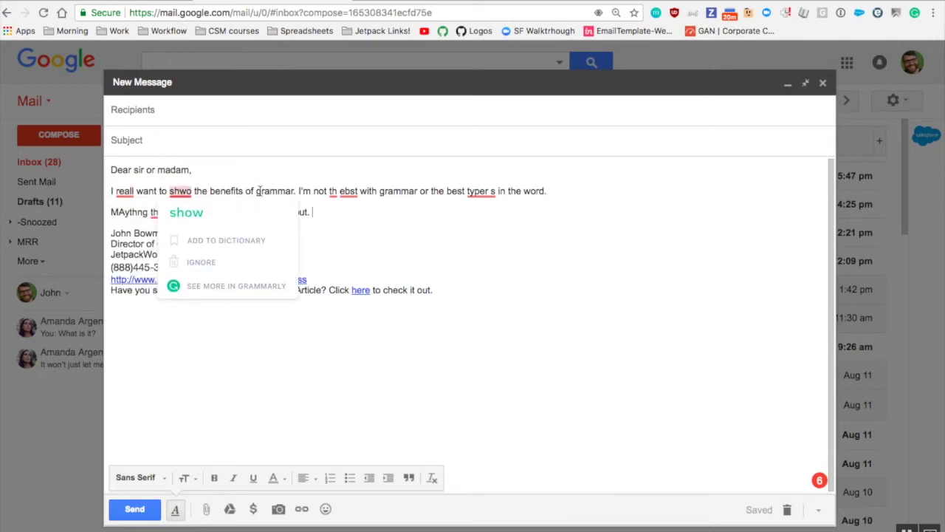
{"action": "mouse_move", "coordinate": [348, 193]}
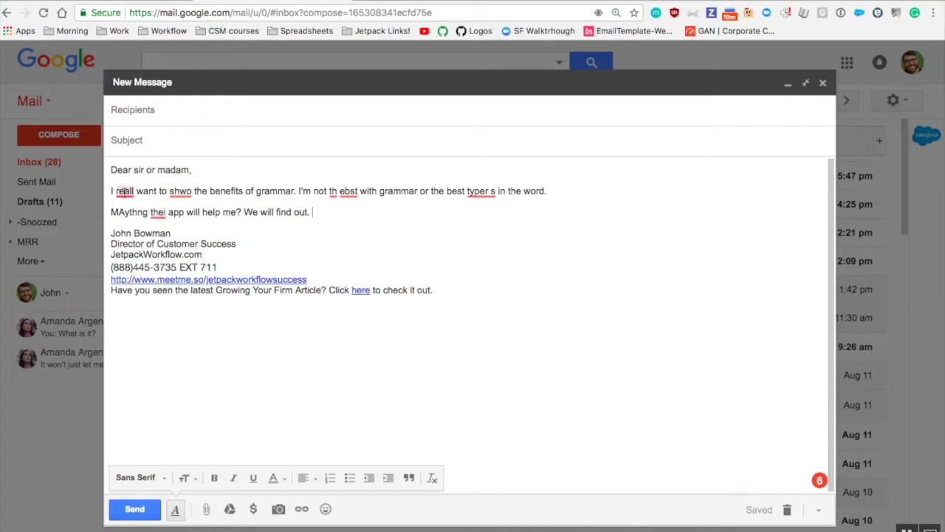
{"action": "mouse_move", "coordinate": [125, 192]}
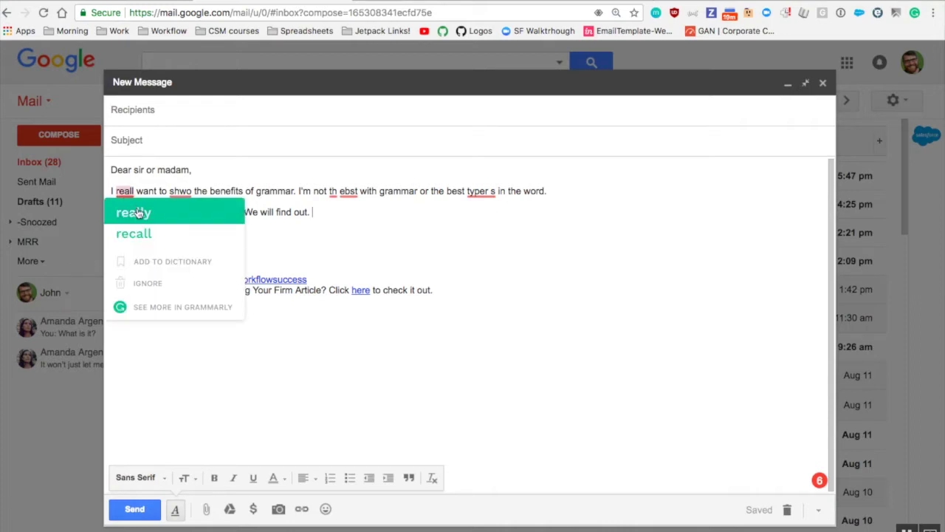
{"action": "left_click", "coordinate": [147, 212]}
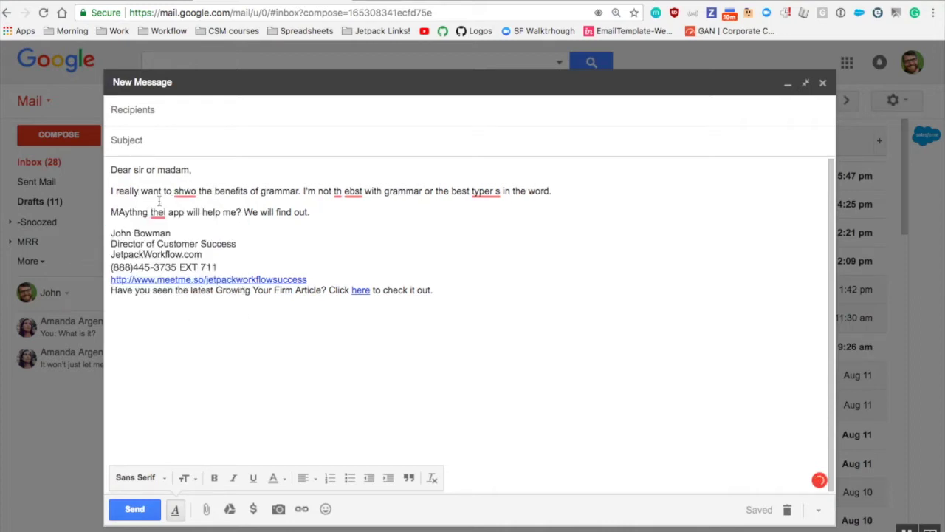
{"action": "left_click", "coordinate": [203, 214]}
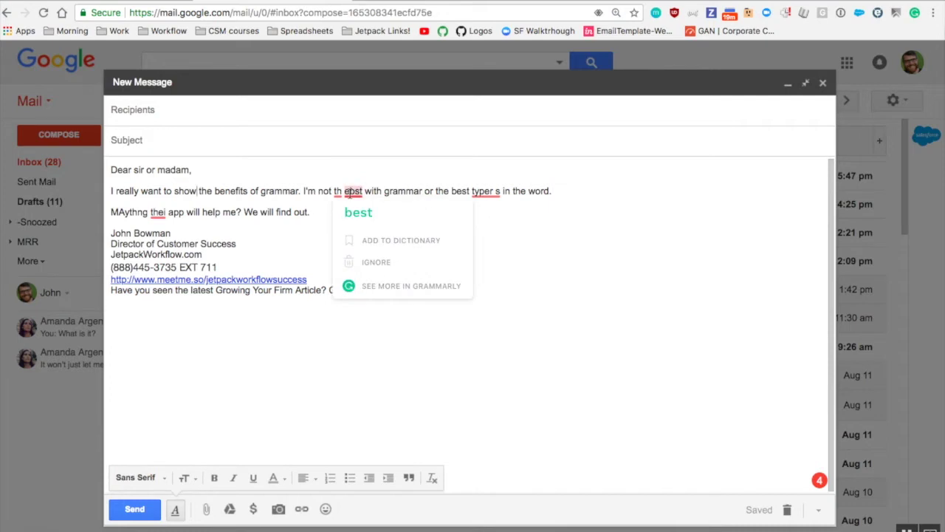
Step: Open the draft in Grammarly's full editor and correct "th" to "the" and "ebst" to "best"
{"action": "mouse_move", "coordinate": [819, 481]}
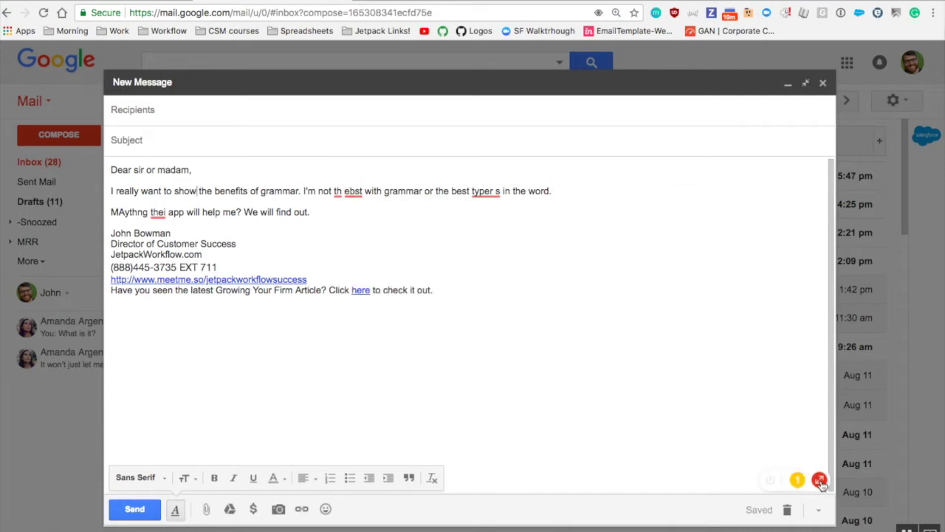
{"action": "left_click", "coordinate": [820, 480]}
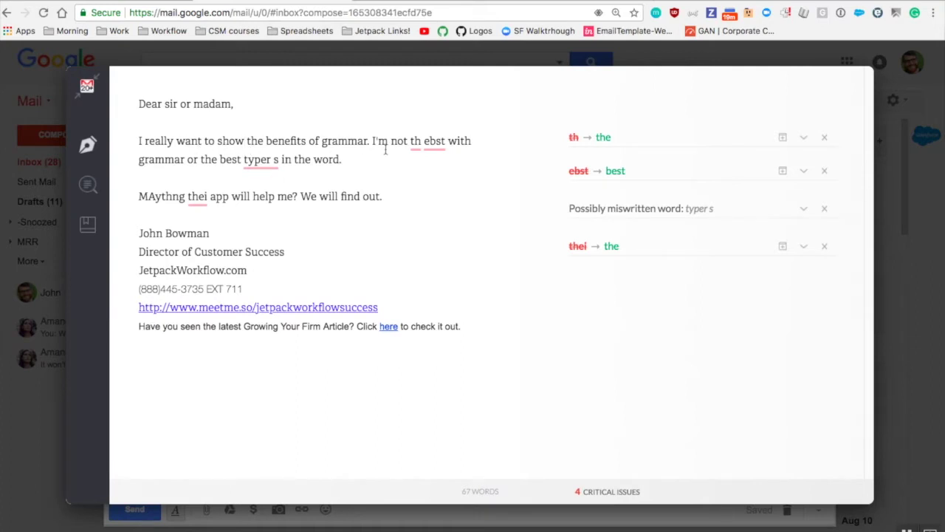
{"action": "left_click", "coordinate": [607, 140]}
{"action": "left_click", "coordinate": [609, 172]}
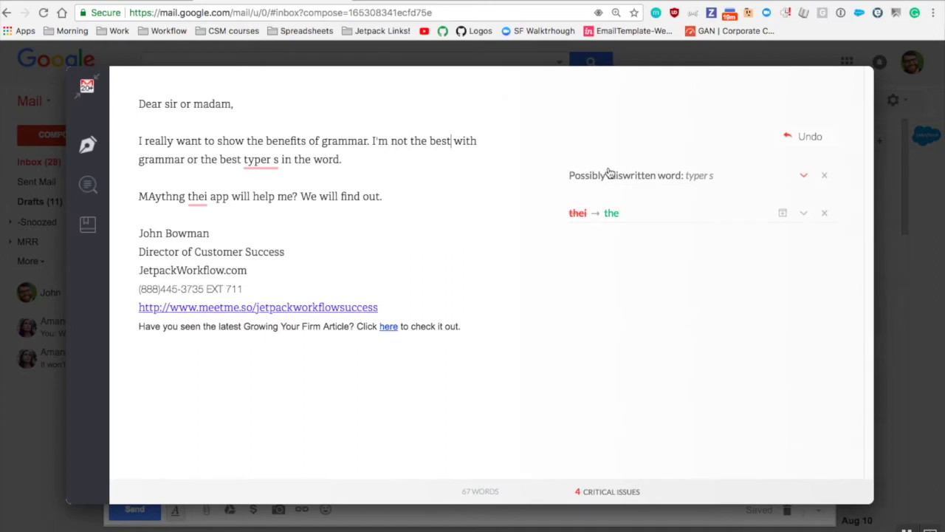
Step: Accept the suggested corrections "typers" for "typer s" and "the" for "thei"
{"action": "left_click", "coordinate": [648, 183]}
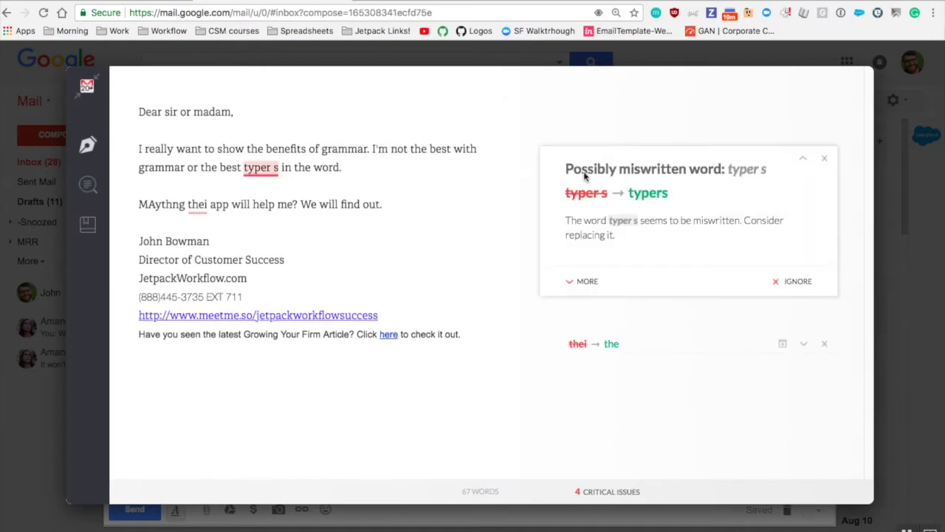
{"action": "left_click", "coordinate": [648, 194]}
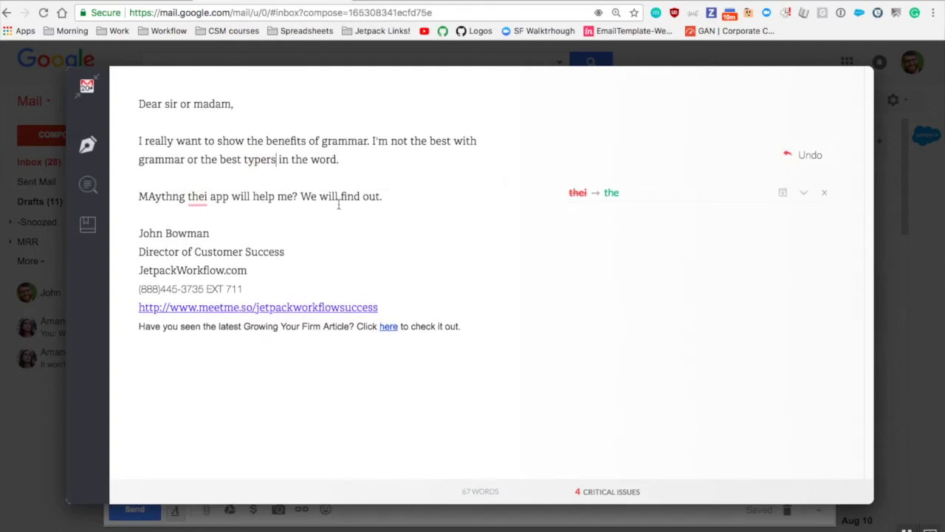
{"action": "left_click", "coordinate": [610, 195]}
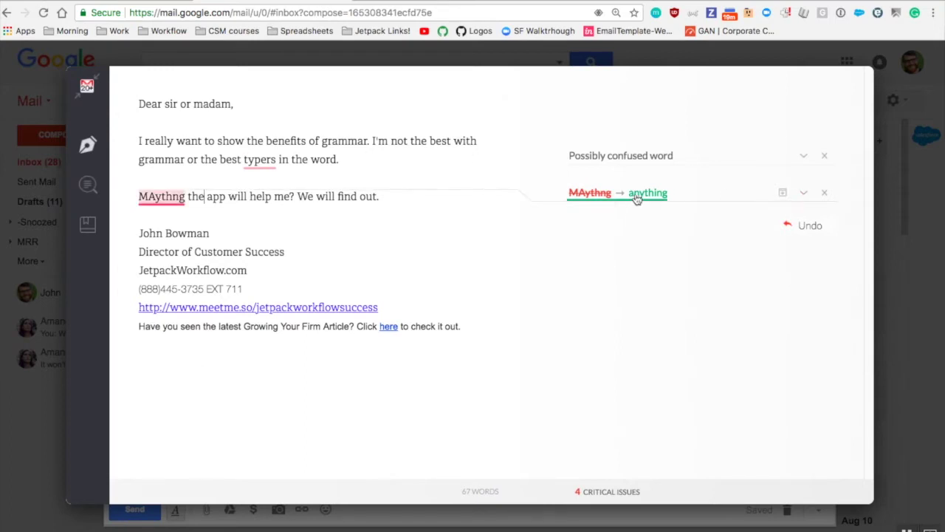
Step: Accept the correction "types" for "typers" and rewrite "MAythng" as "MAybe this" in the second paragraph
{"action": "left_click", "coordinate": [742, 156]}
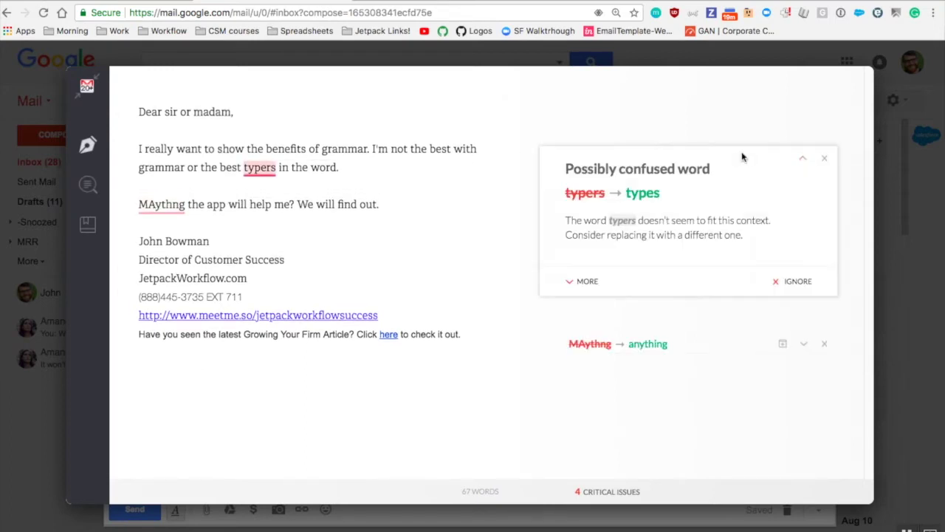
{"action": "left_click", "coordinate": [642, 193]}
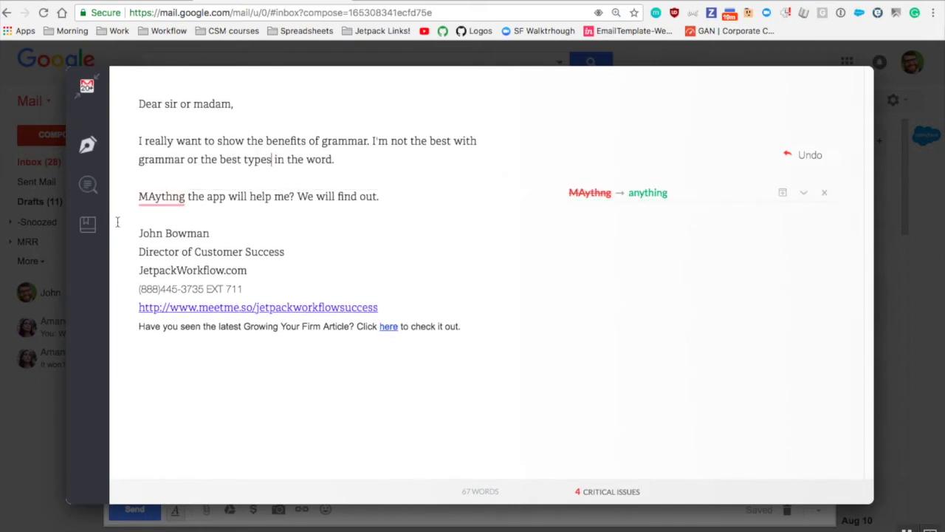
{"action": "left_click", "coordinate": [172, 198]}
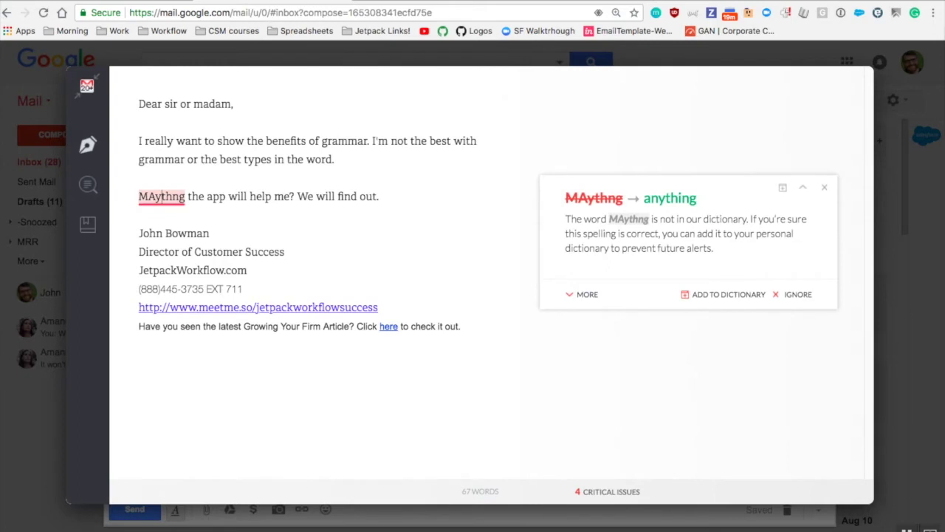
{"action": "type", "text": "be"}
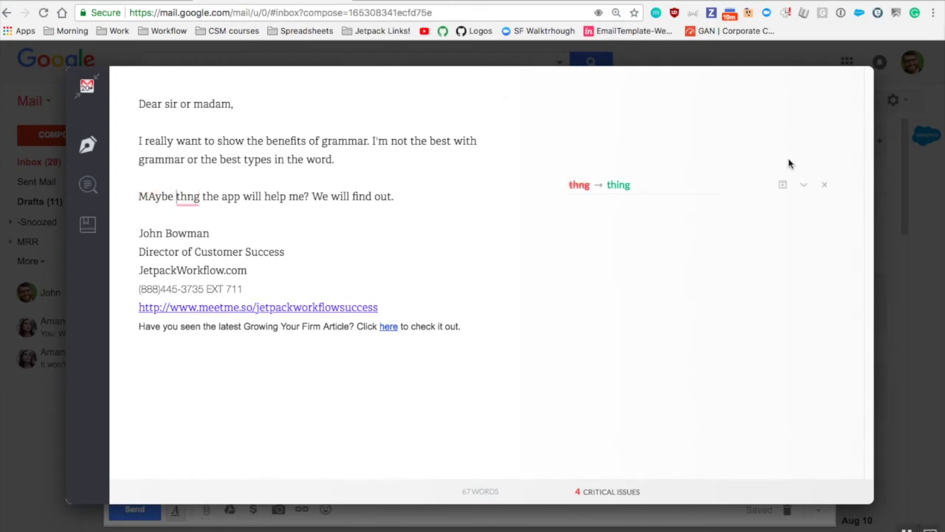
{"action": "left_click", "coordinate": [185, 196]}
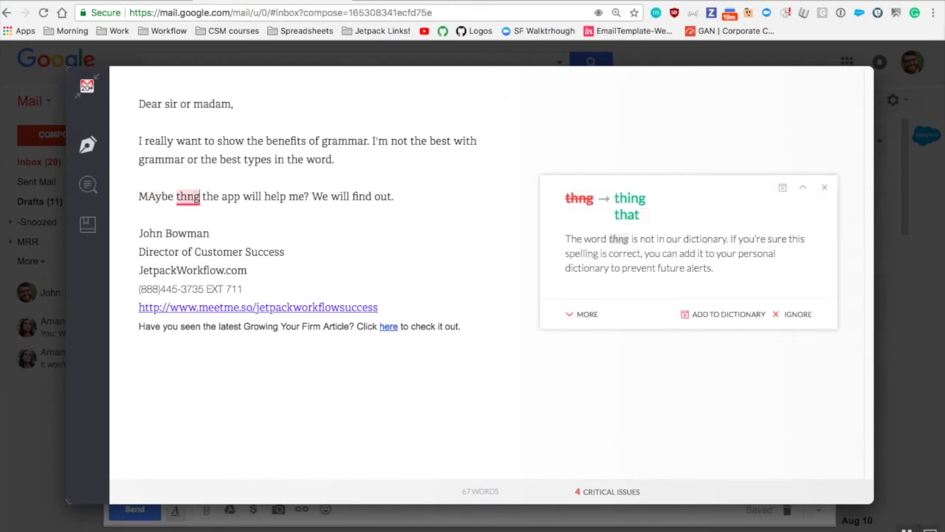
{"action": "key", "text": "BackSpace"}
{"action": "key", "text": "BackSpace"}
{"action": "type", "text": "is"}
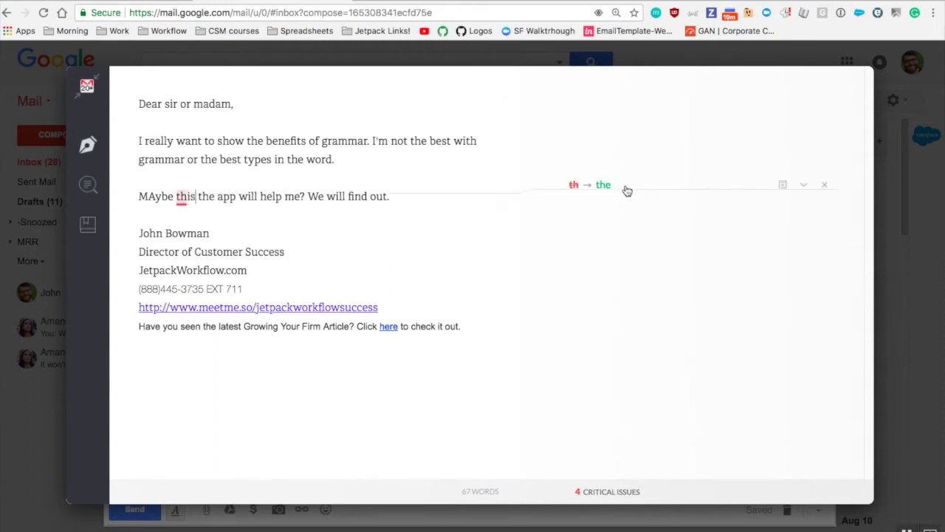
Step: Add a new paragraph above the signature reading "I need to have less appeles to eat."
{"action": "left_click", "coordinate": [400, 202]}
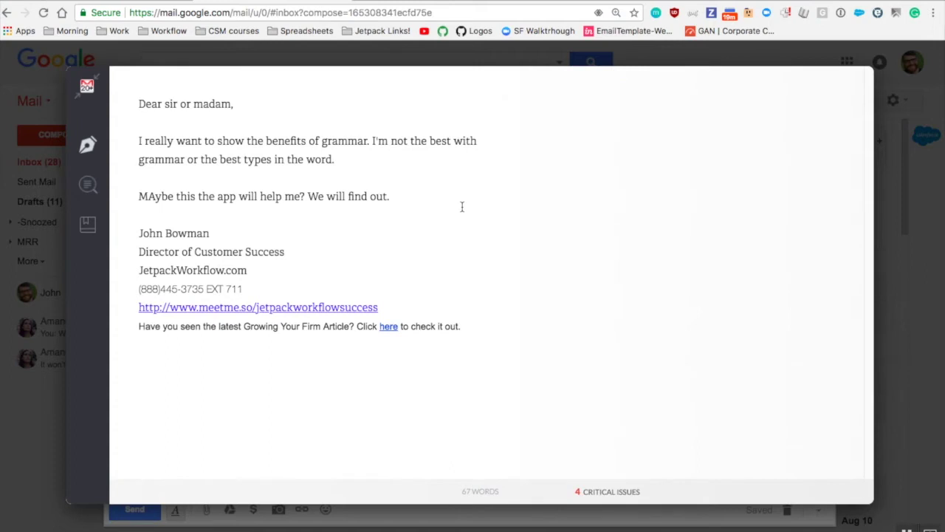
{"action": "key", "text": "Return"}
{"action": "key", "text": "Return"}
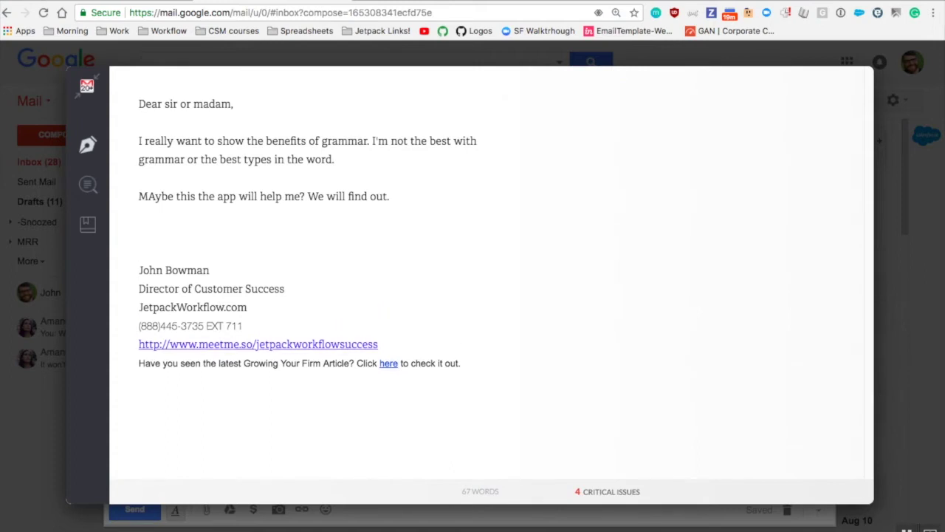
{"action": "type", "text": "I need to haveles"}
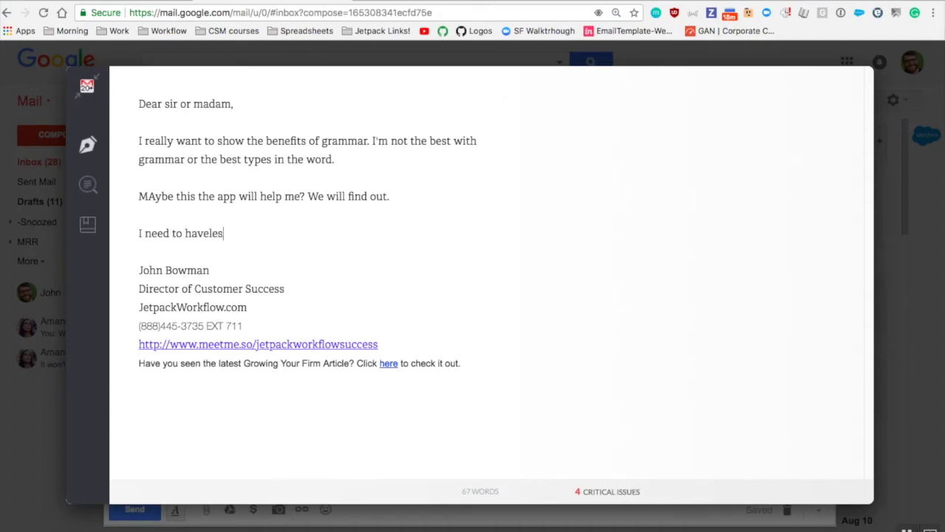
{"action": "type", "text": "to"}
{"action": "key", "text": "BackSpace"}
{"action": "key", "text": "BackSpace"}
{"action": "key", "text": "BackSpace"}
{"action": "key", "text": "BackSpace"}
{"action": "type", "text": "les to ear"}
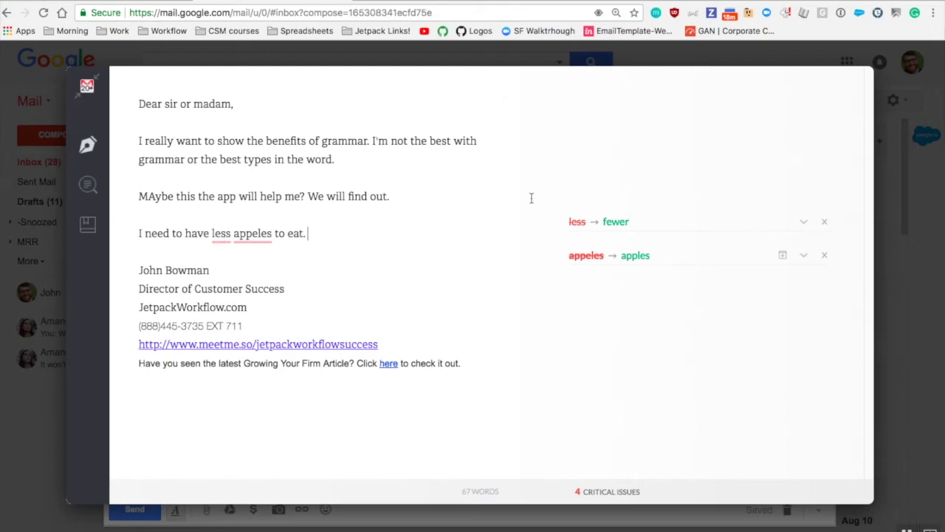
Step: Accept the suggested corrections "fewer" for "less" and "apples" for "appeles" in the new paragraph
{"action": "left_click", "coordinate": [612, 223]}
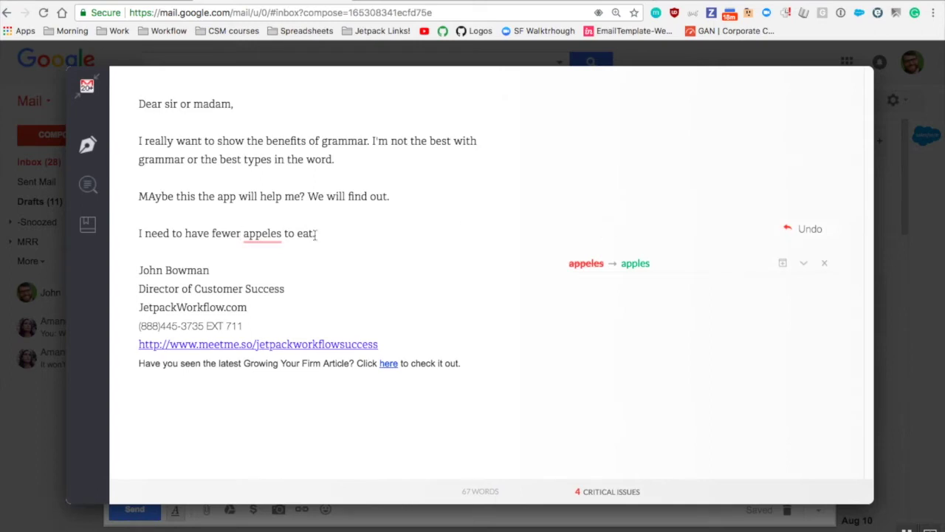
{"action": "left_click", "coordinate": [271, 235]}
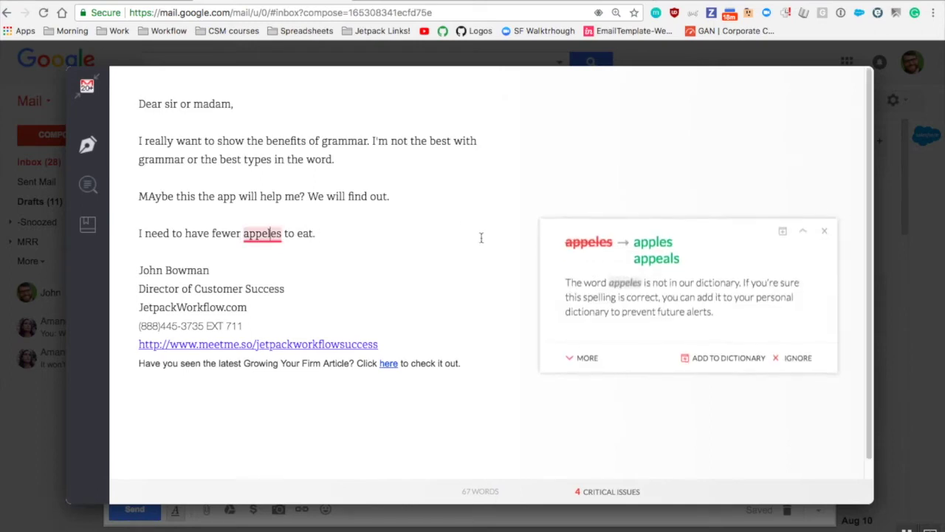
{"action": "left_click", "coordinate": [654, 242]}
{"action": "left_click", "coordinate": [341, 232]}
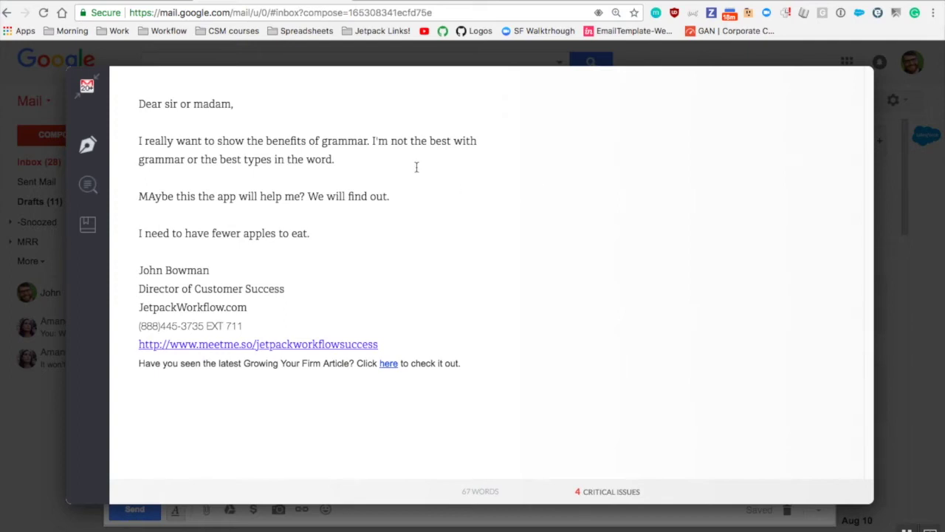
Step: Look through Grammarly's writing-check and plagiarism options, and return to the Gmail draft
{"action": "mouse_move", "coordinate": [87, 146]}
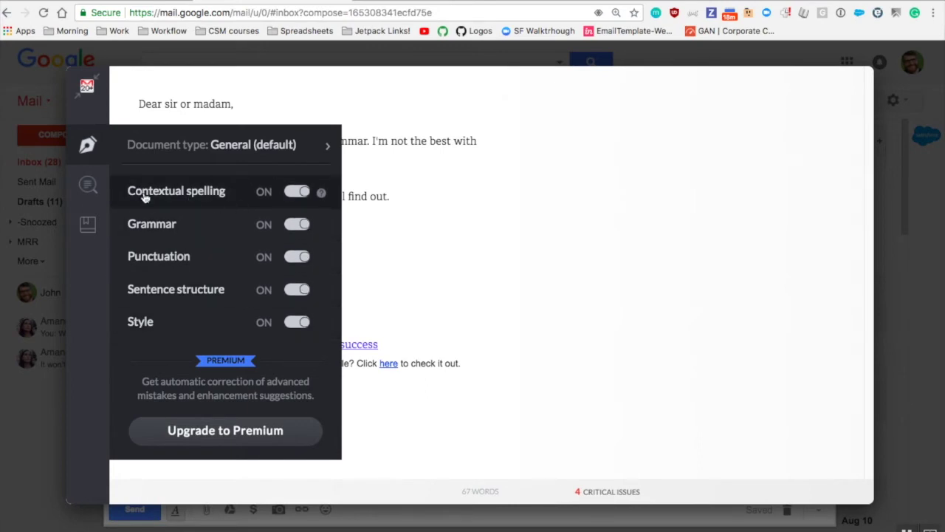
{"action": "mouse_move", "coordinate": [94, 194]}
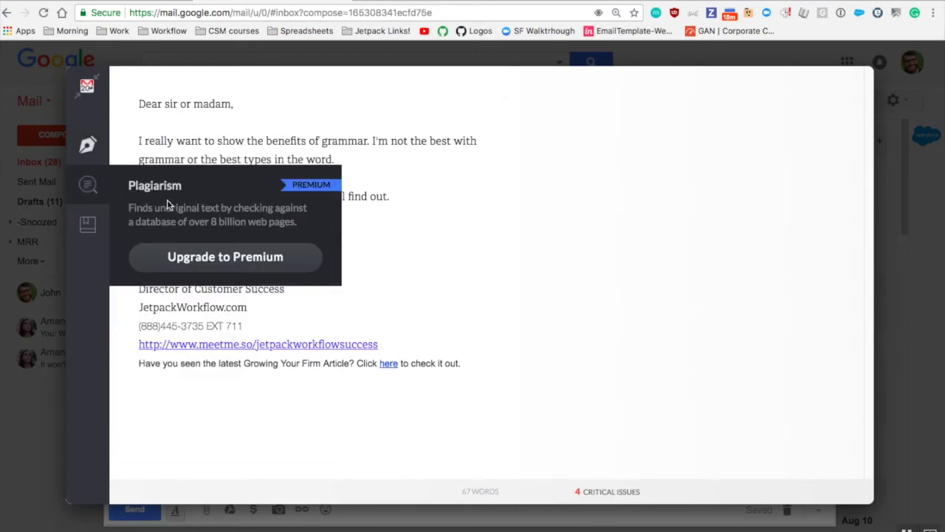
{"action": "mouse_move", "coordinate": [94, 226]}
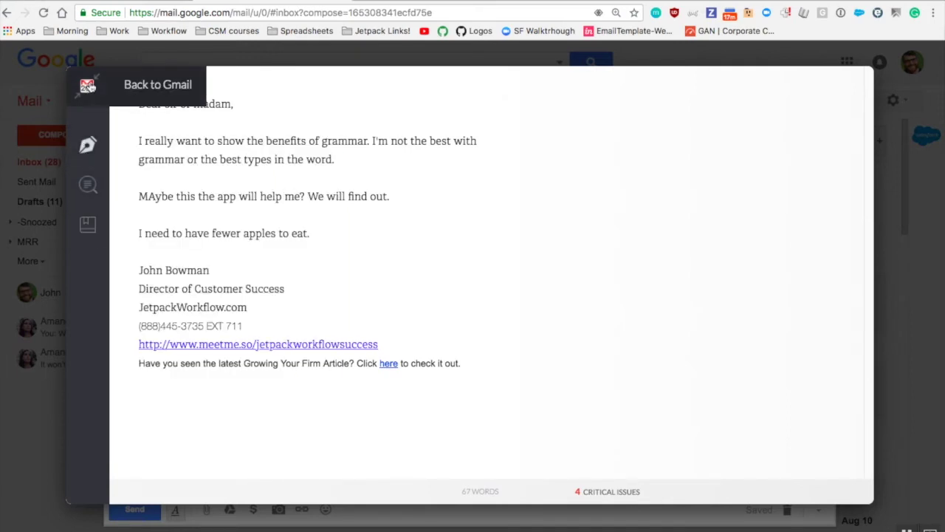
{"action": "left_click", "coordinate": [88, 85]}
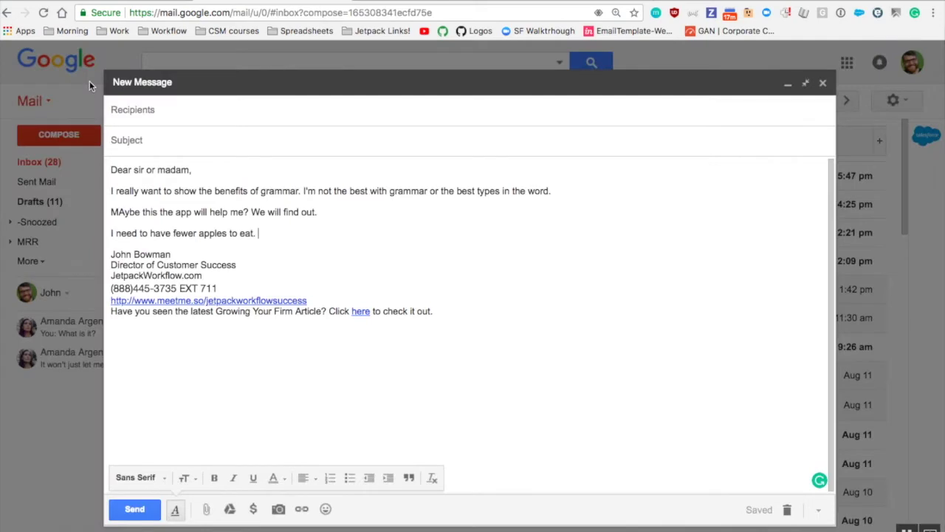
{"action": "left_click_drag", "start_coordinate": [259, 232], "coordinate": [135, 191]}
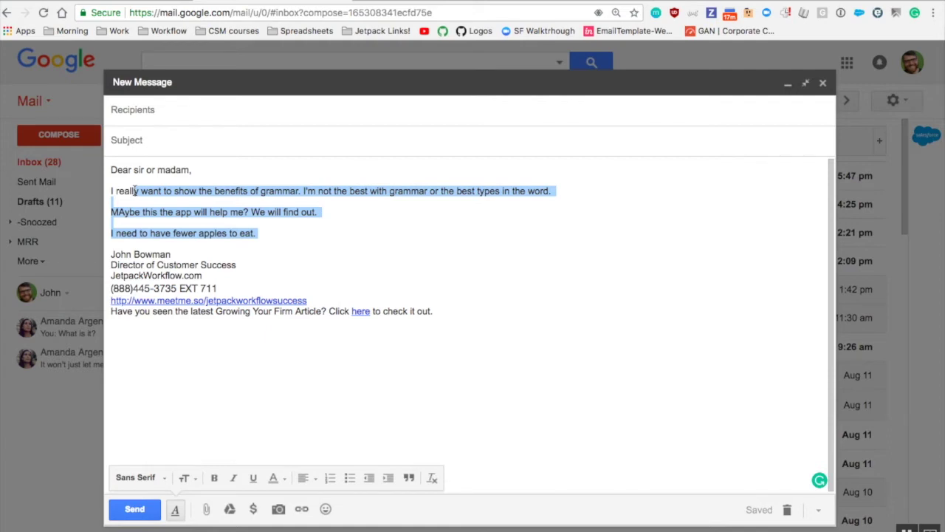
{"action": "left_click", "coordinate": [346, 247]}
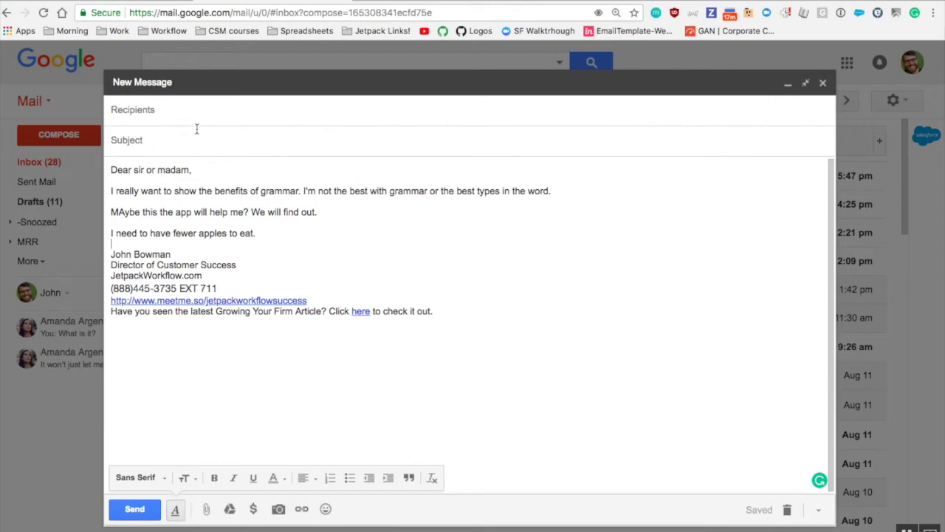
Step: Switch to the "Apps Reviewed: Grammarly" document in Google Docs and select its entire text
{"action": "left_click", "coordinate": [119, 2]}
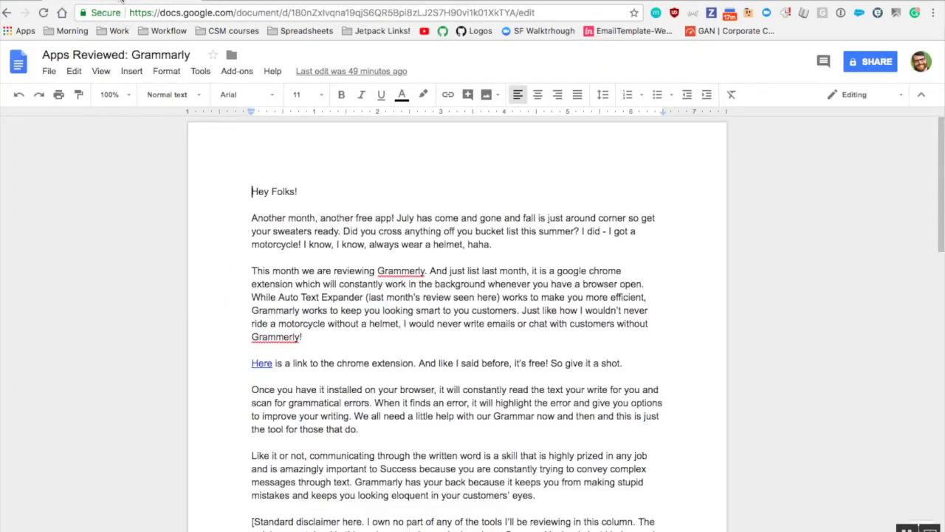
{"action": "scroll", "coordinate": [389, 309], "scroll_direction": "down", "scroll_amount": 5}
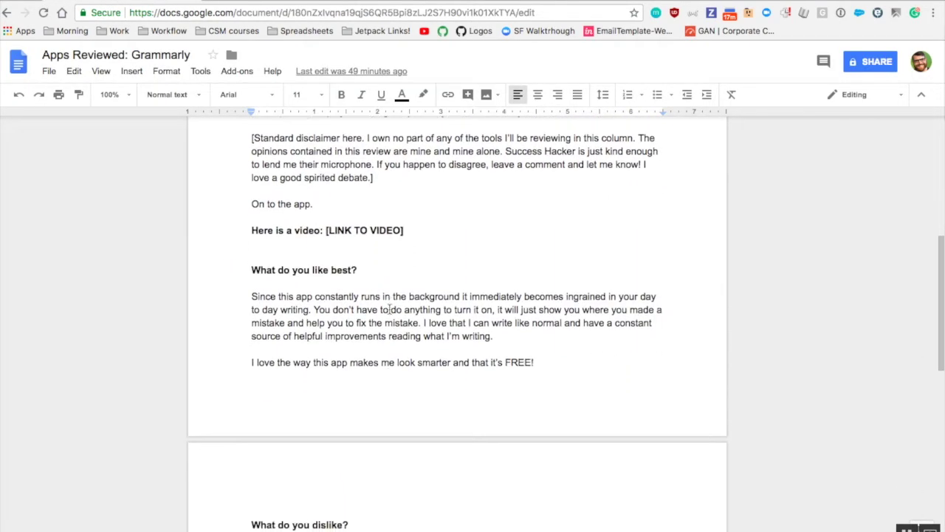
{"action": "scroll", "coordinate": [389, 310], "scroll_direction": "down", "scroll_amount": 6}
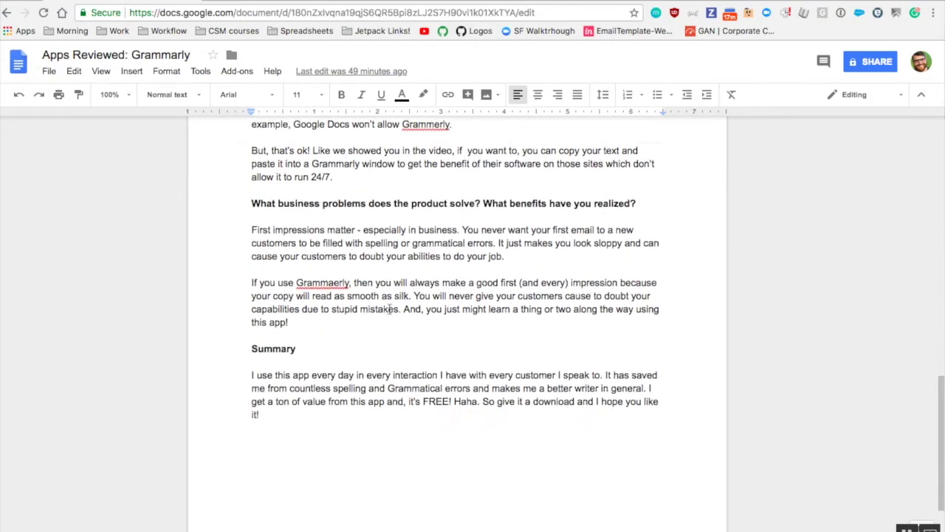
{"action": "scroll", "coordinate": [389, 309], "scroll_direction": "down", "scroll_amount": 1}
{"action": "left_click_drag", "start_coordinate": [349, 363], "coordinate": [205, 89]}
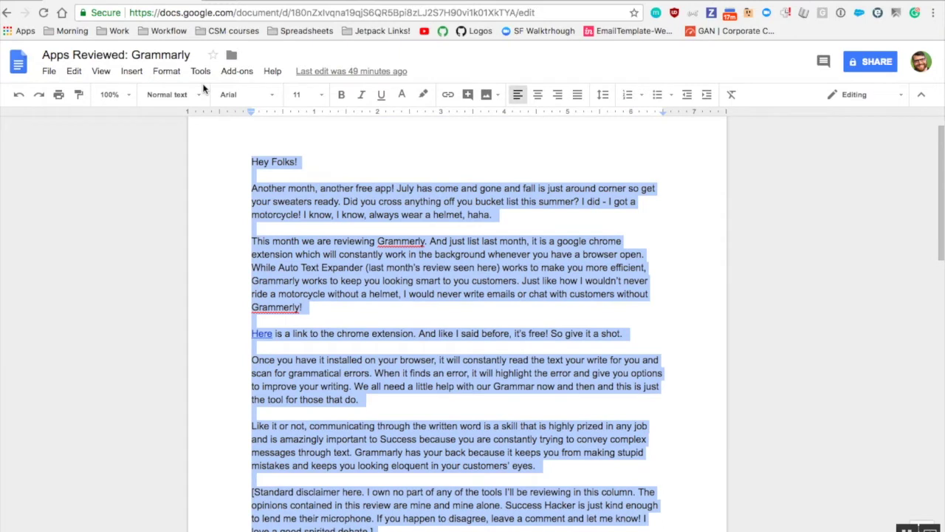
Step: Create a new Grammarly document from the Chrome extension and copy the selected Google Docs text
{"action": "left_click", "coordinate": [915, 13]}
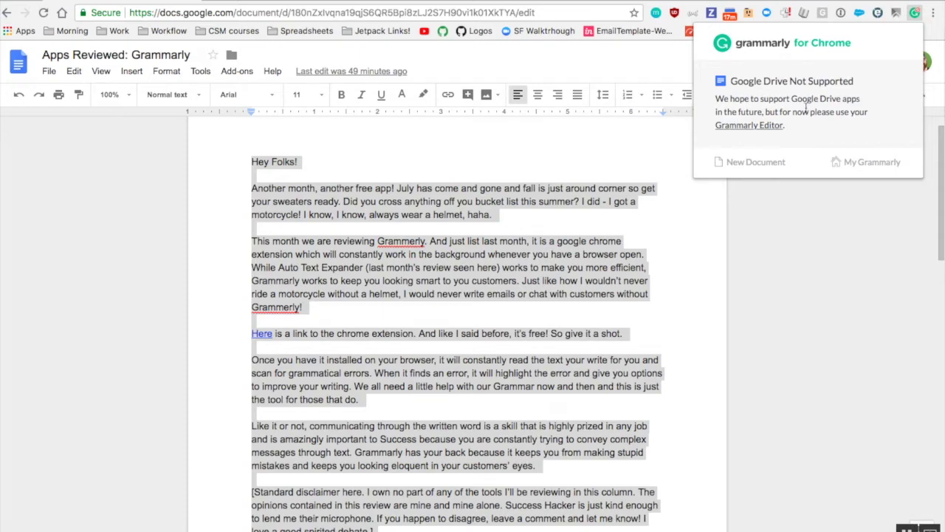
{"action": "left_click", "coordinate": [745, 167]}
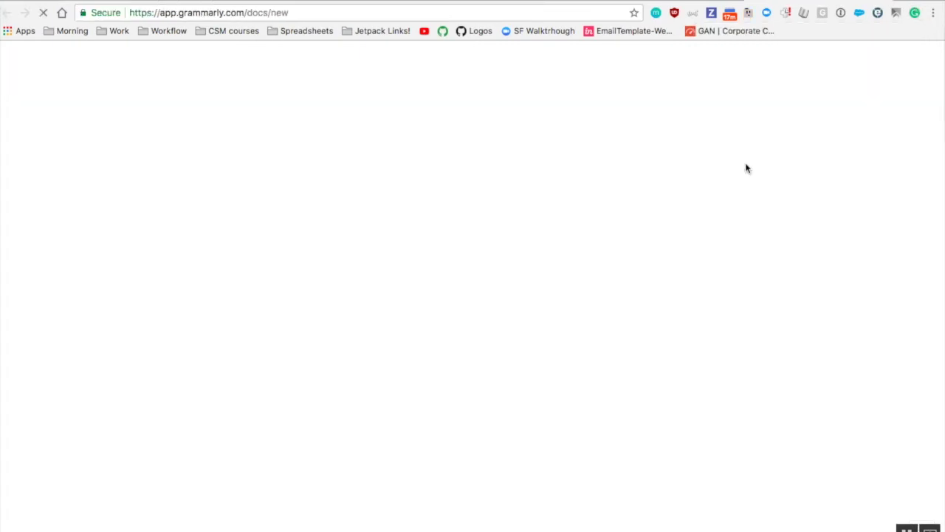
{"action": "left_click", "coordinate": [116, 1]}
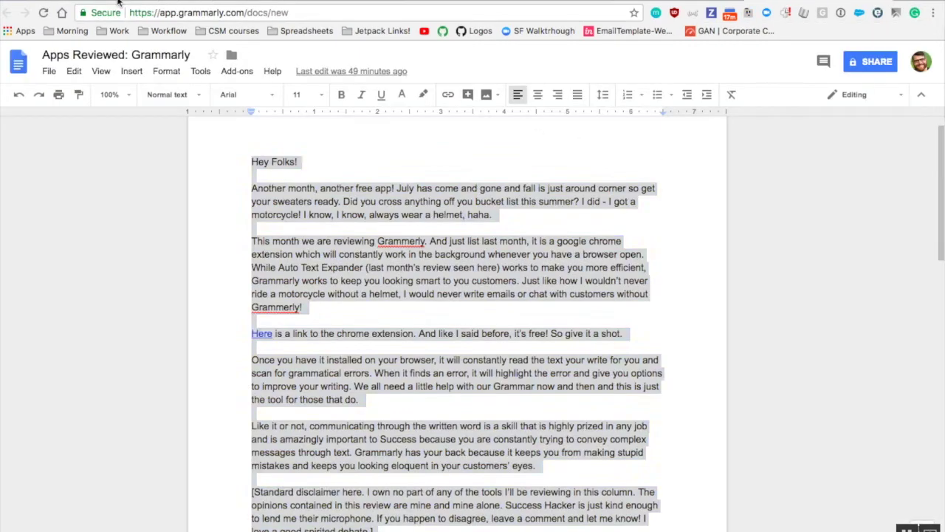
{"action": "right_click", "coordinate": [310, 200]}
{"action": "left_click", "coordinate": [344, 226]}
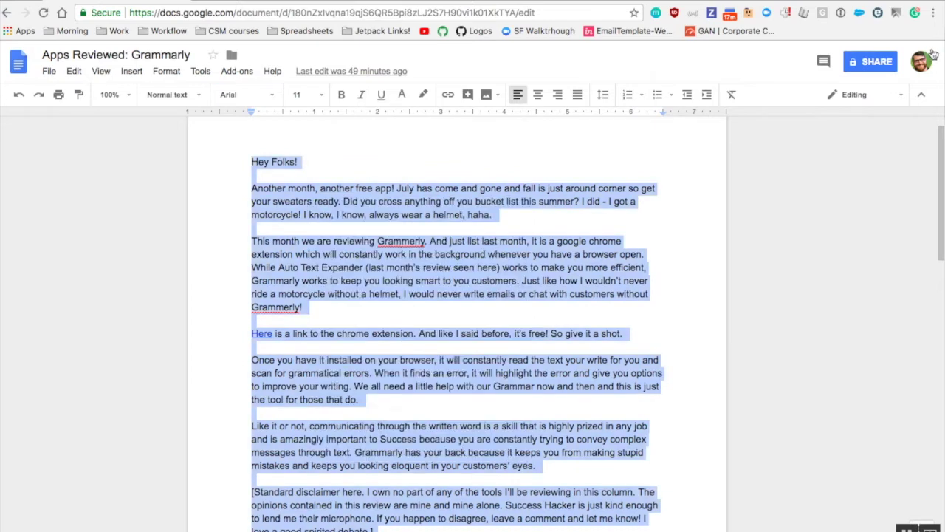
Step: Switch to the new Grammarly document, skip the welcome tour and paste in the copied review text
{"action": "left_click", "coordinate": [829, 2]}
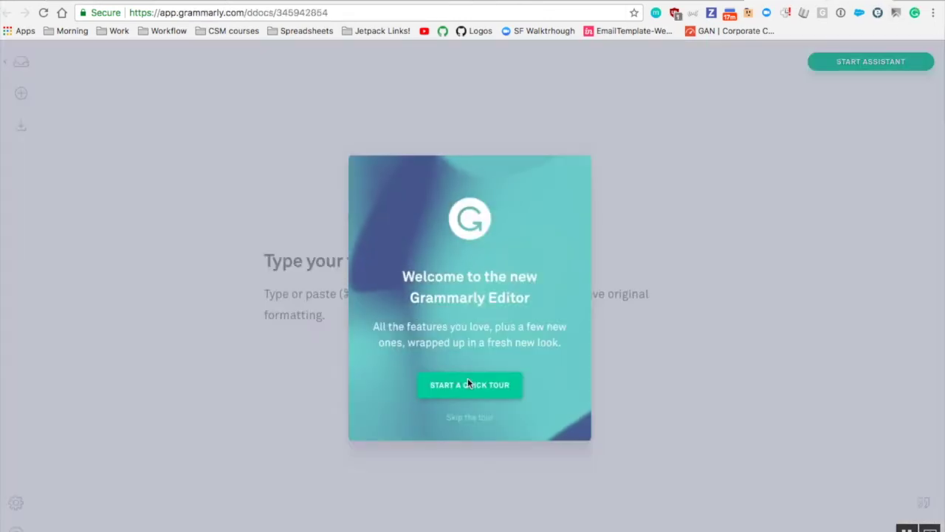
{"action": "left_click", "coordinate": [479, 420]}
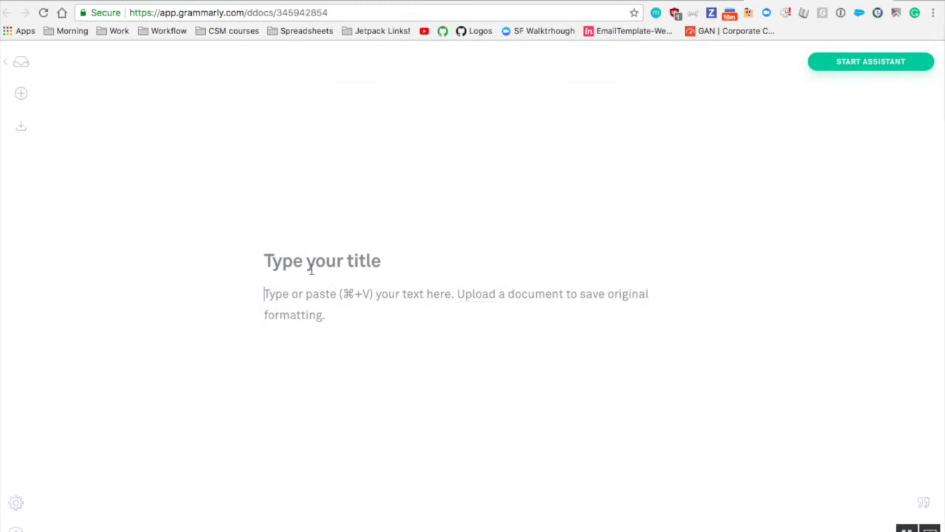
{"action": "key", "text": "super+v"}
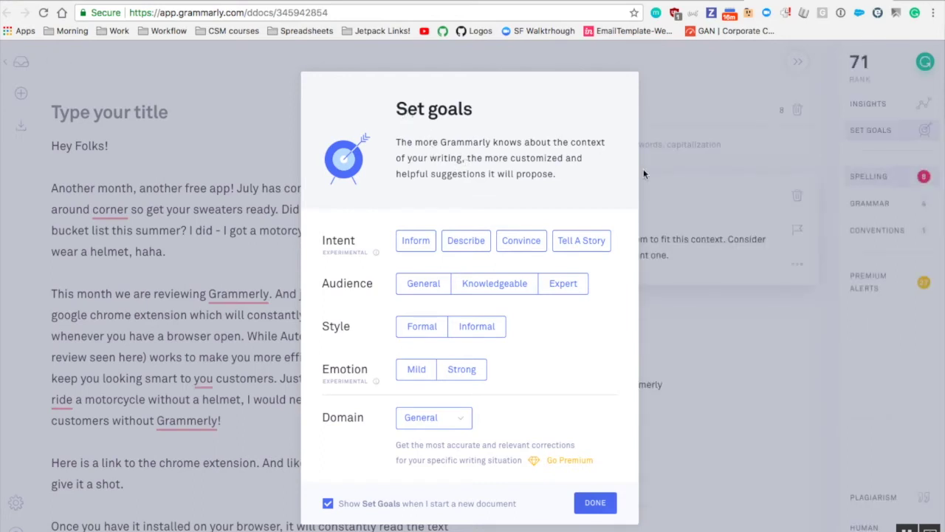
Step: Set the document goals to Inform intent, Knowledgeable audience, Informal style and Mild emotion, keeping the General domain
{"action": "left_click", "coordinate": [422, 244]}
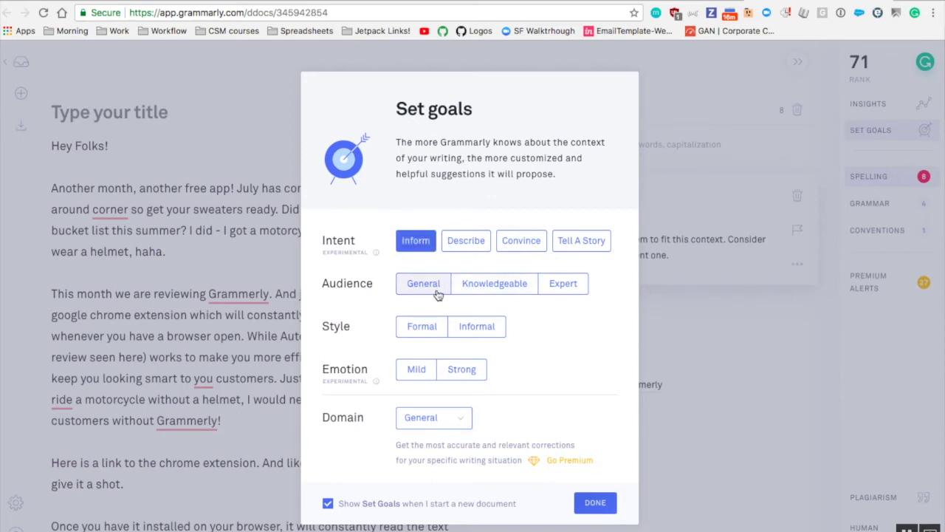
{"action": "left_click", "coordinate": [485, 291]}
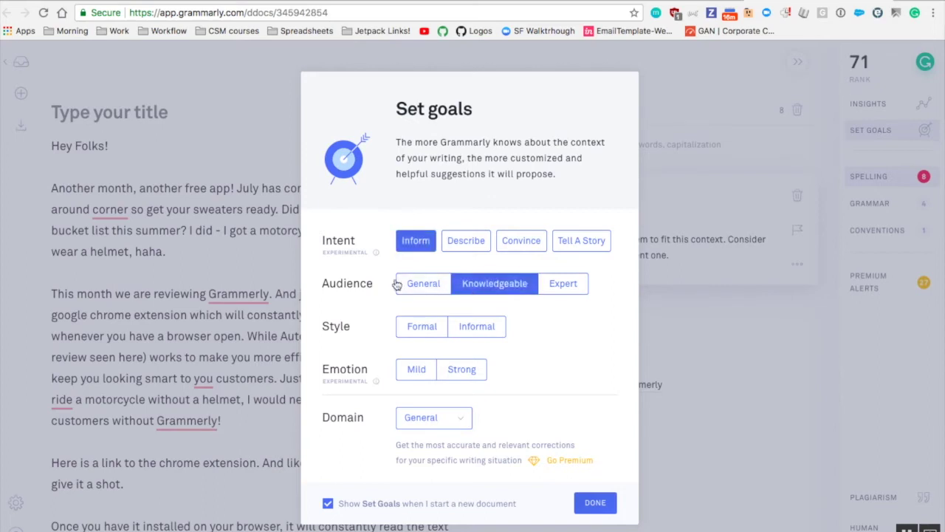
{"action": "left_click", "coordinate": [459, 329]}
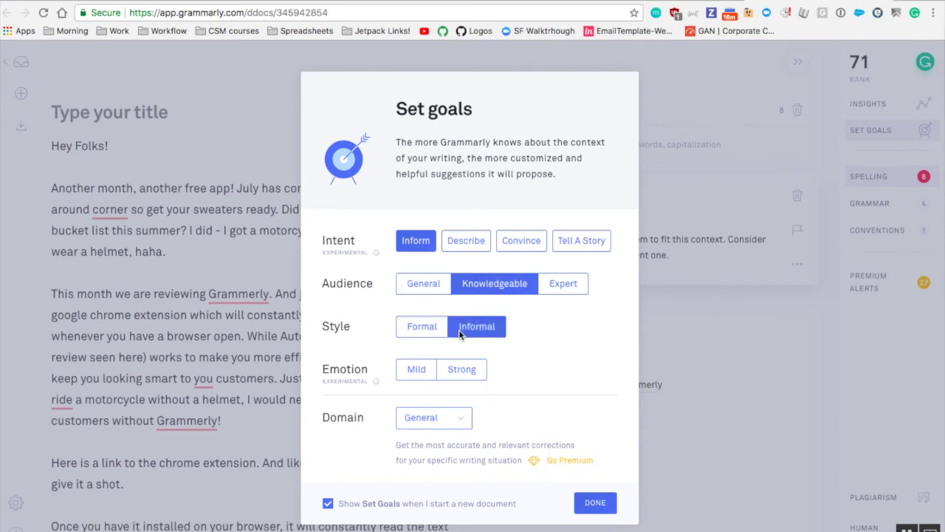
{"action": "left_click", "coordinate": [426, 375]}
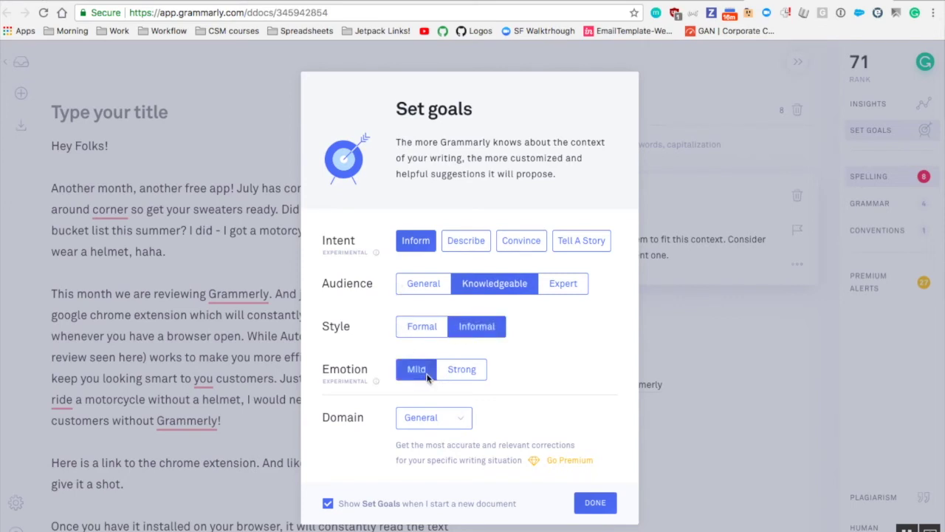
{"action": "left_click", "coordinate": [463, 418]}
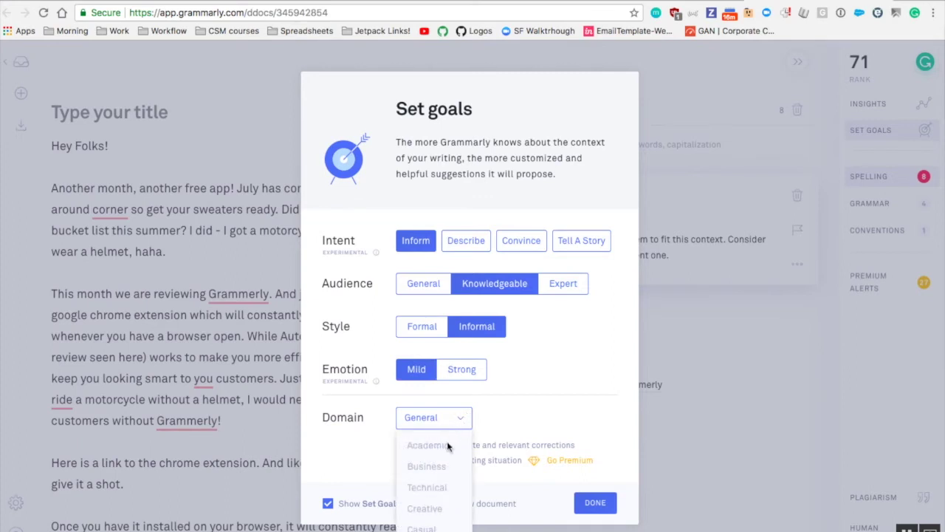
{"action": "left_click", "coordinate": [562, 395]}
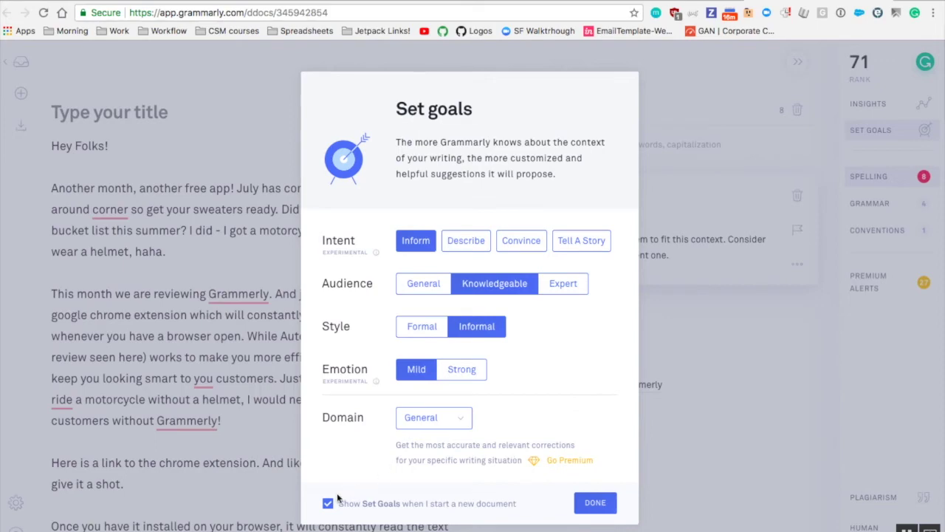
{"action": "left_click", "coordinate": [600, 503]}
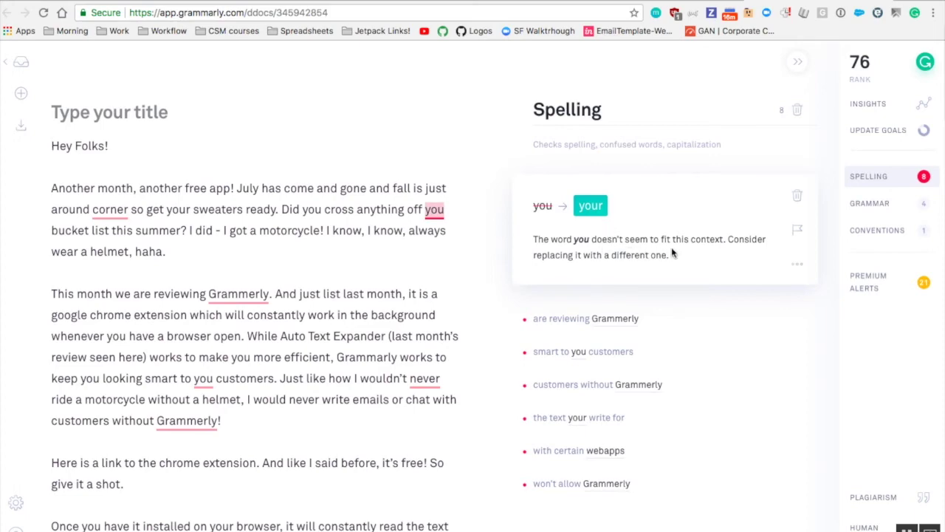
Step: Correct the first paragraph by accepting "your" before "bucket list" and adding the article in "around the corner"
{"action": "left_click", "coordinate": [591, 205]}
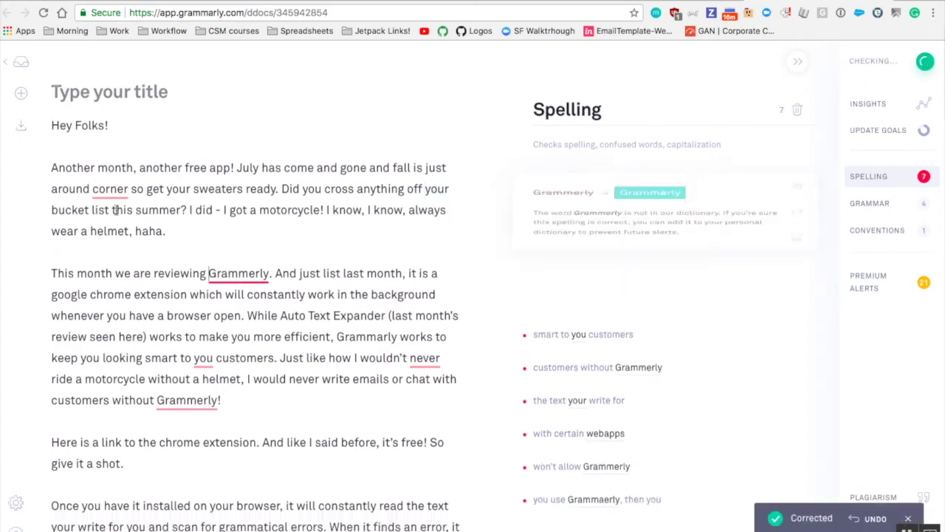
{"action": "scroll", "coordinate": [66, 167], "scroll_direction": "down", "scroll_amount": 2}
{"action": "left_click", "coordinate": [98, 128]}
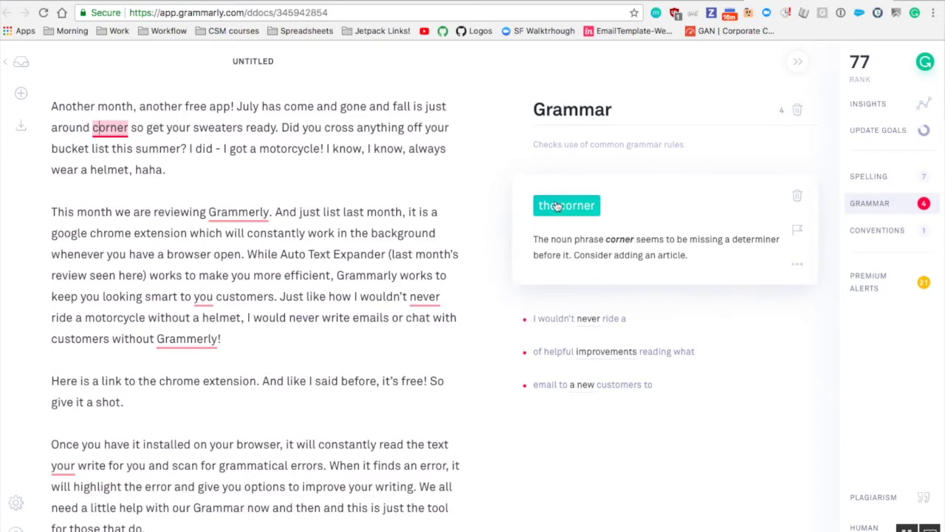
{"action": "left_click", "coordinate": [563, 204]}
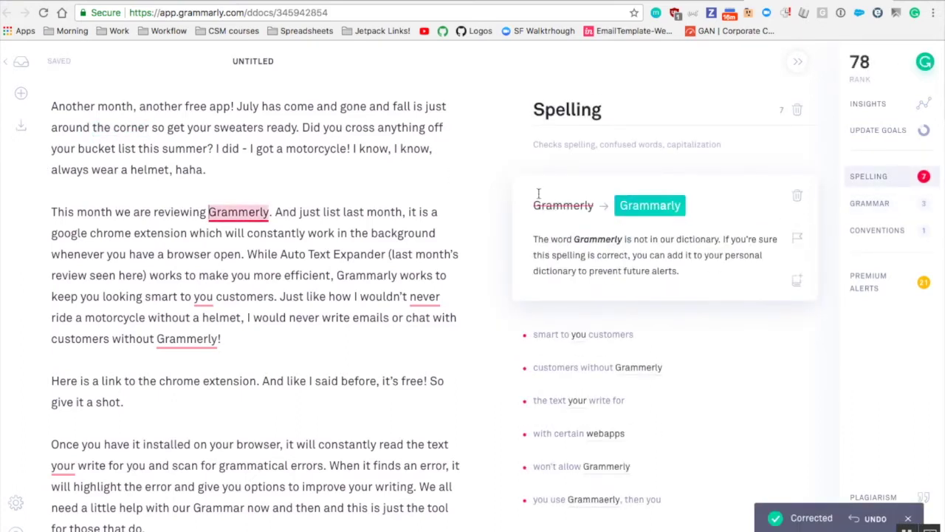
Step: Correct the second paragraph: fix both misspelled "Grammarly" names, change "you customers" to "your customers" and remove "never" after "wouldn't"
{"action": "left_click", "coordinate": [647, 206]}
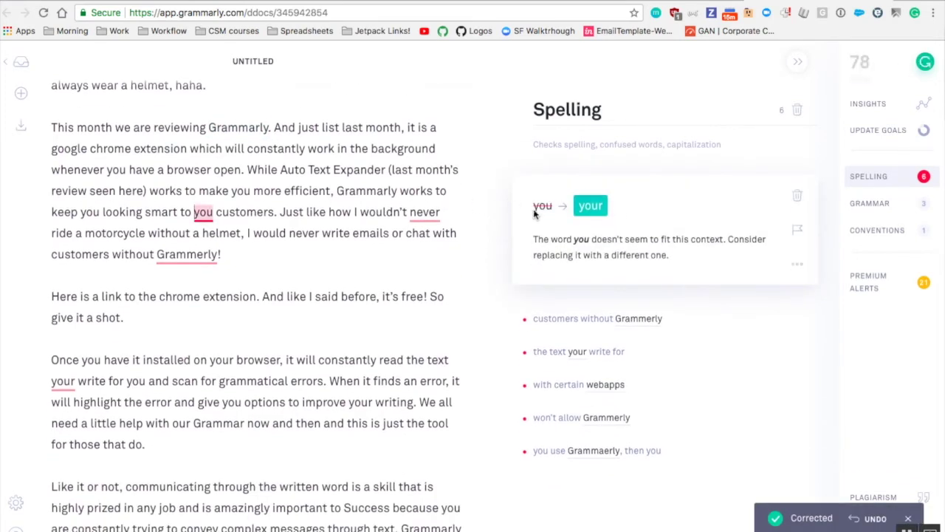
{"action": "left_click", "coordinate": [591, 206]}
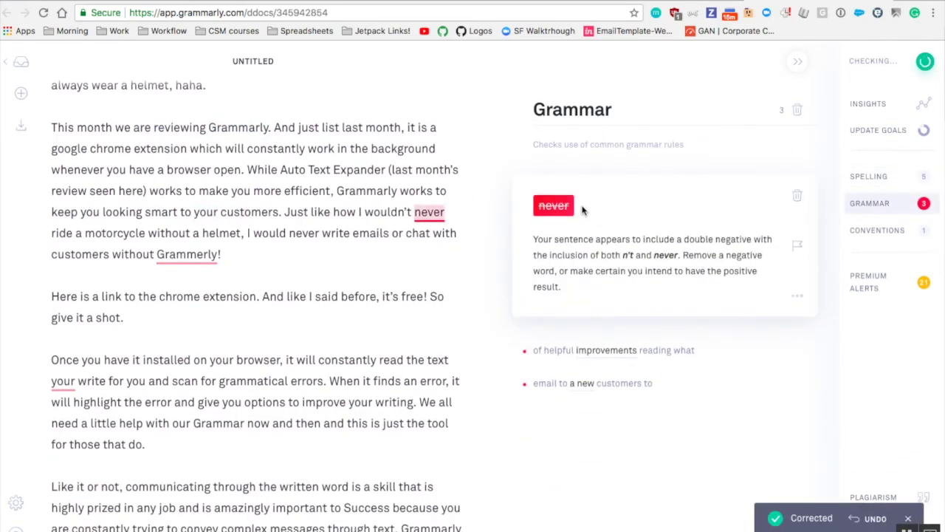
{"action": "left_click", "coordinate": [552, 206]}
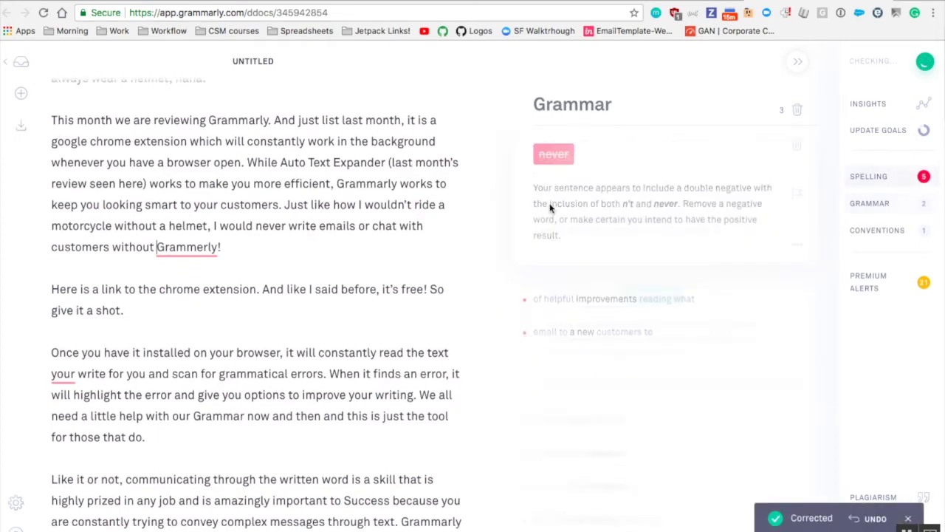
{"action": "left_click", "coordinate": [634, 206]}
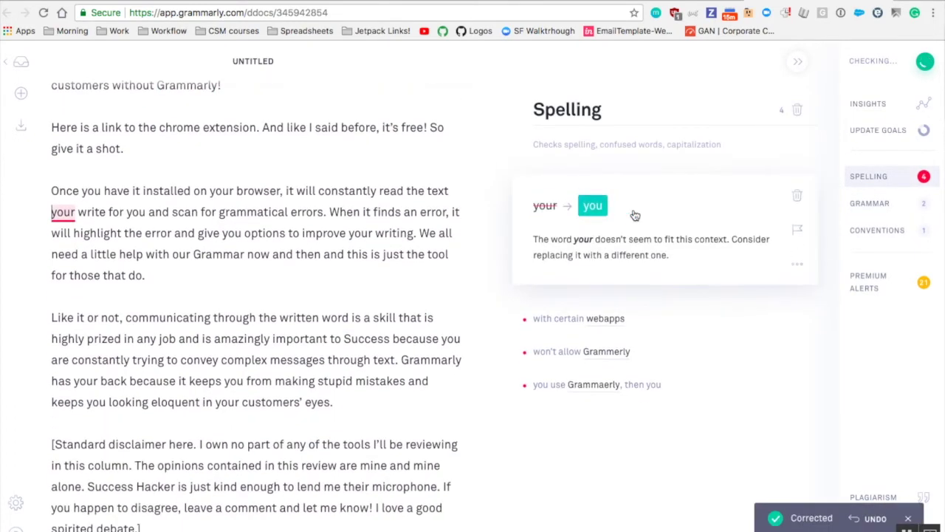
Step: Accept the remaining corrections "you", "improvements in", "web apps", "new" and both "Grammarly" spellings, and fix the spacing in "if you"
{"action": "left_click", "coordinate": [596, 208]}
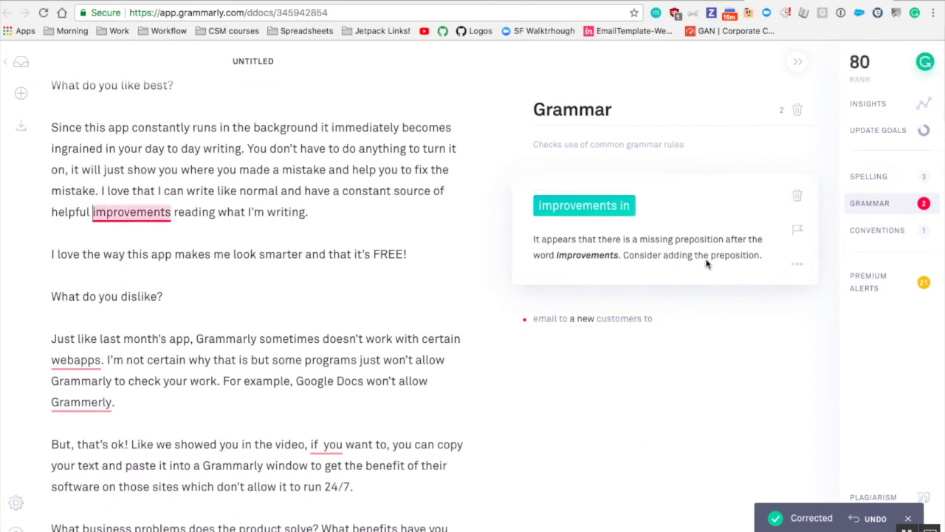
{"action": "left_click", "coordinate": [584, 207]}
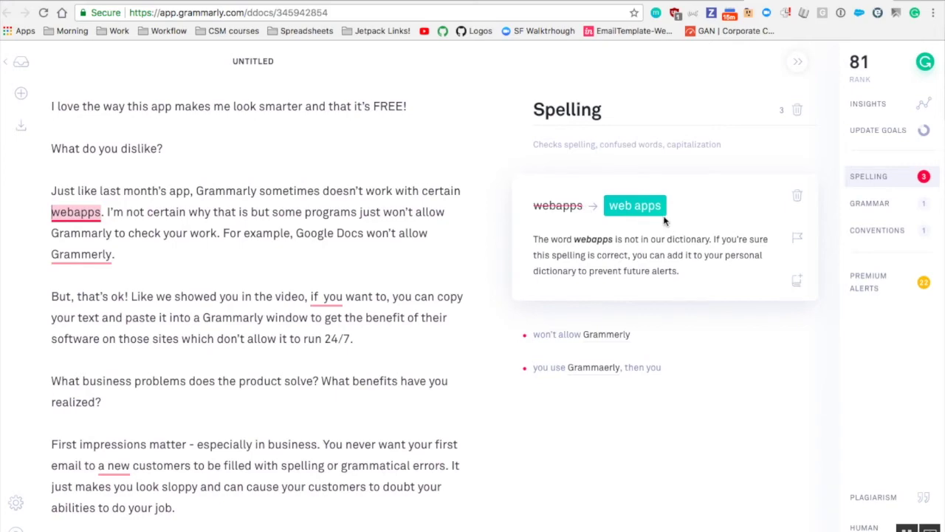
{"action": "left_click", "coordinate": [635, 211]}
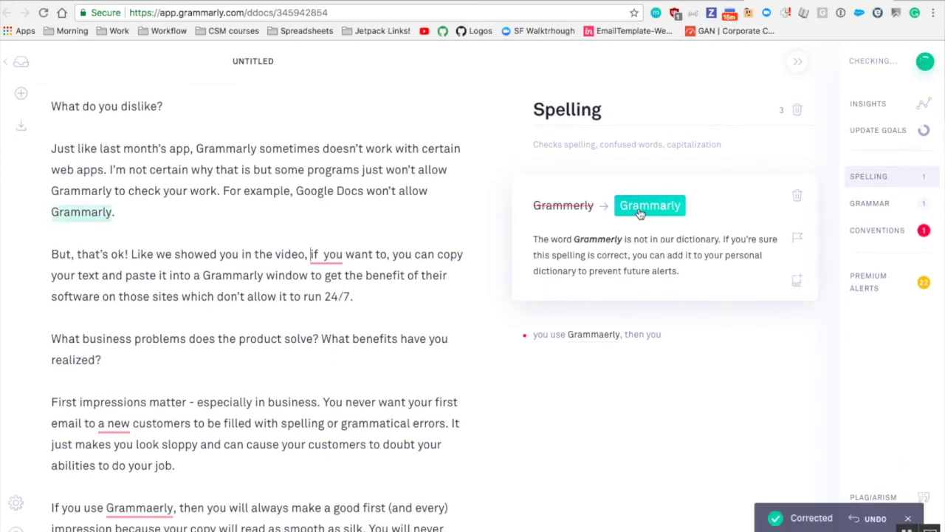
{"action": "left_click", "coordinate": [640, 207]}
{"action": "left_click", "coordinate": [604, 207]}
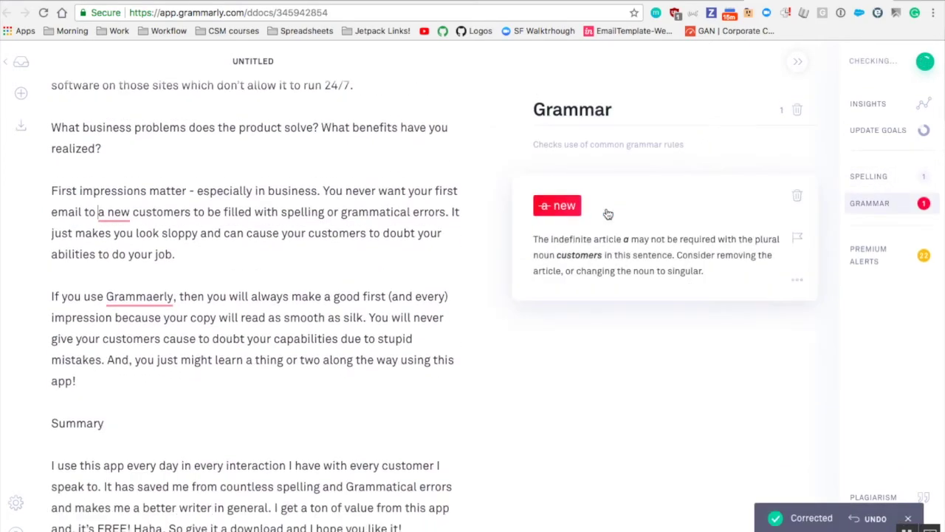
{"action": "left_click", "coordinate": [556, 208]}
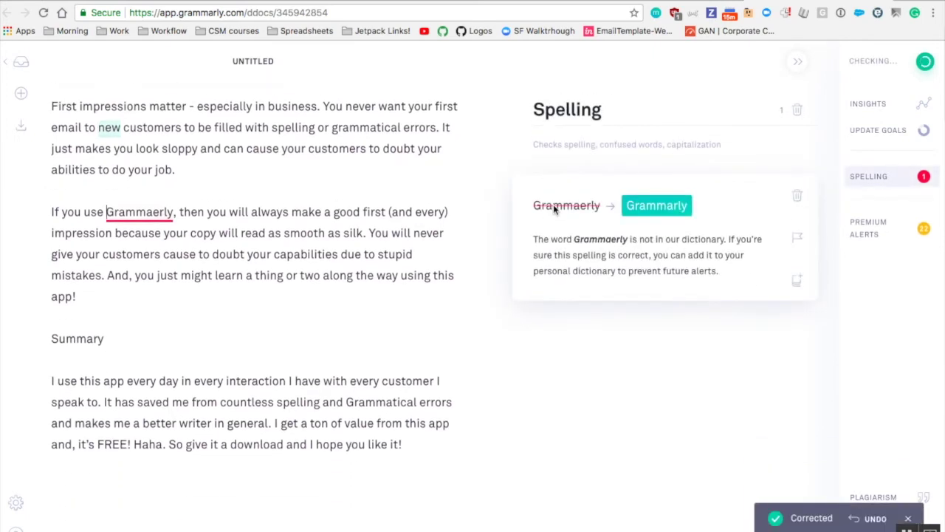
{"action": "left_click", "coordinate": [650, 207]}
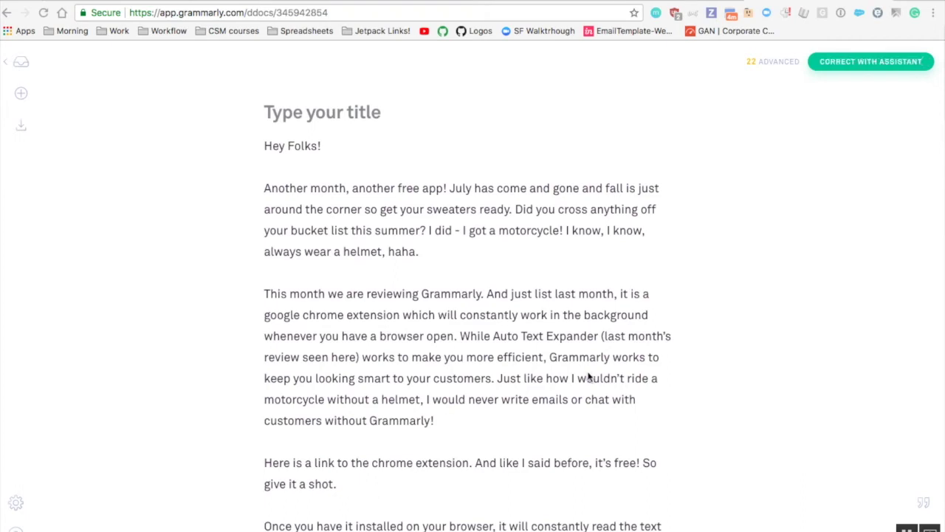
Step: Resume correcting with the assistant and accept all punctuation suggestions, adding commas before "and" and "but" and after "background"
{"action": "left_click", "coordinate": [828, 65]}
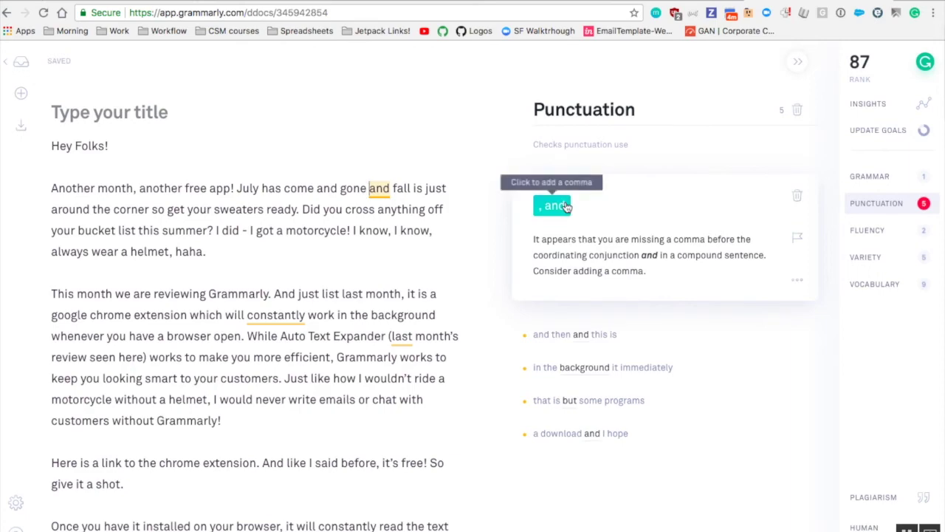
{"action": "left_click", "coordinate": [563, 207]}
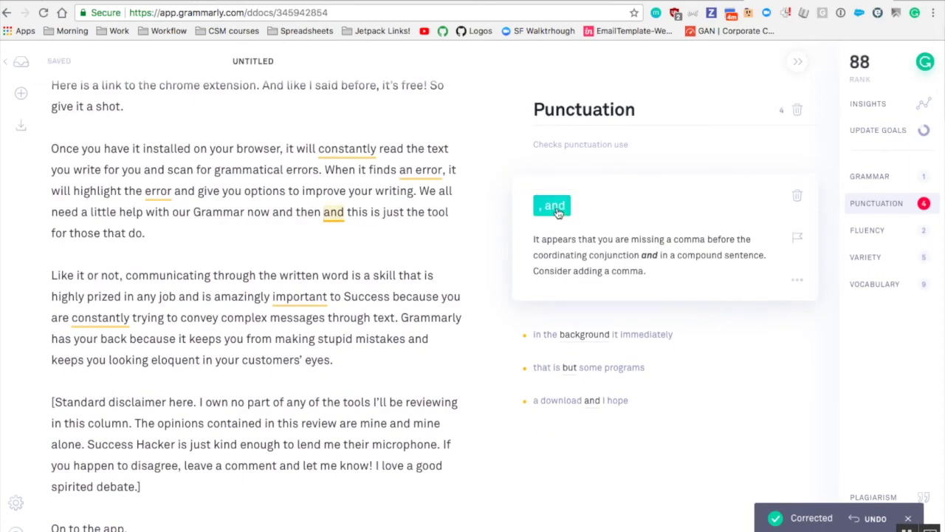
{"action": "left_click", "coordinate": [558, 211]}
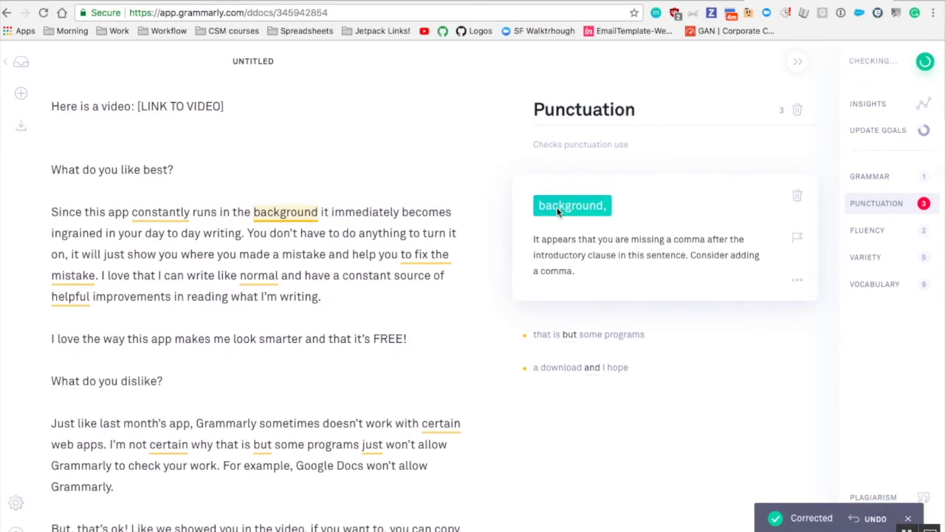
{"action": "left_click", "coordinate": [575, 213]}
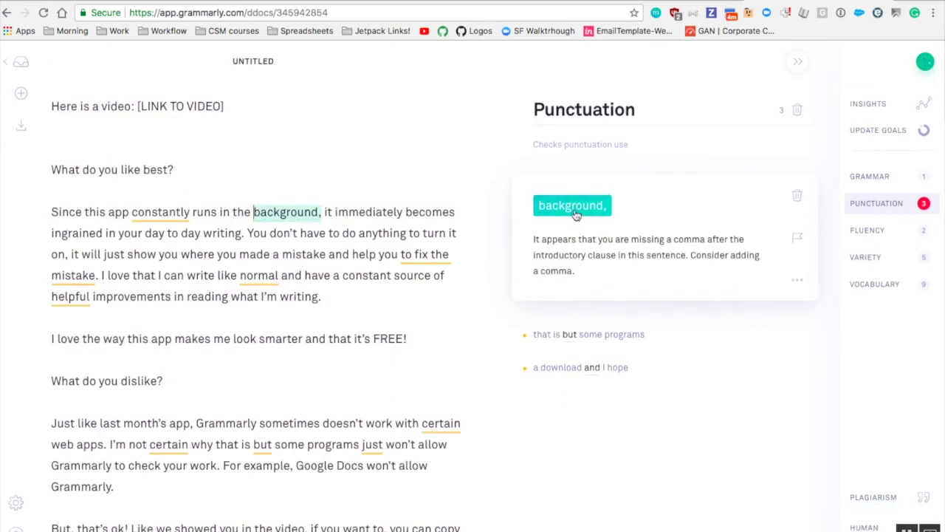
{"action": "left_click", "coordinate": [561, 211]}
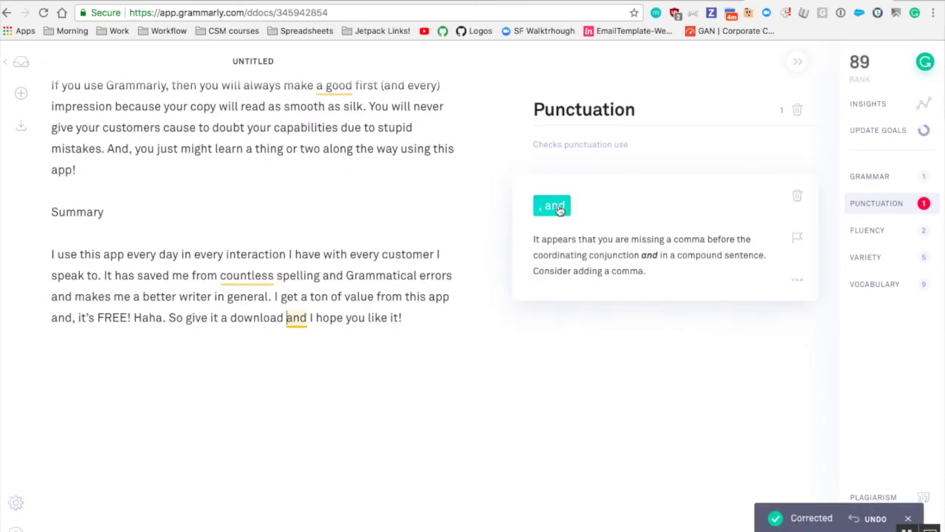
{"action": "left_click", "coordinate": [559, 207]}
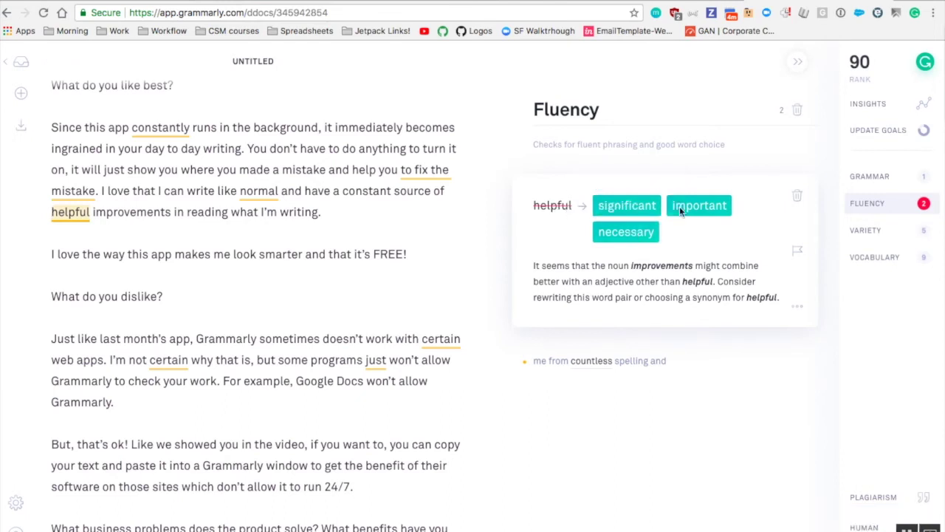
Step: Accept the fluency replacements "significant" and "many", and the variety synonyms "previous", "a mistake", "failure", "to fix the error" and "only"
{"action": "left_click", "coordinate": [639, 209]}
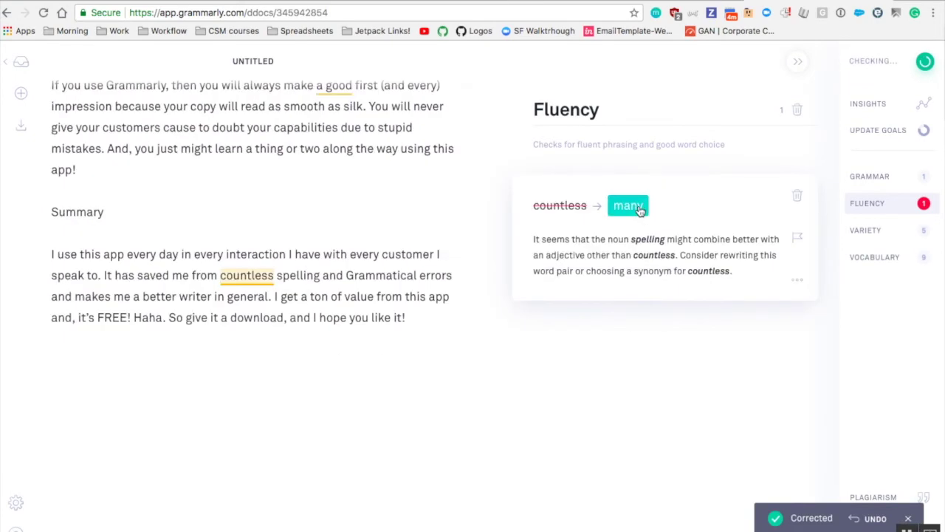
{"action": "left_click", "coordinate": [630, 212]}
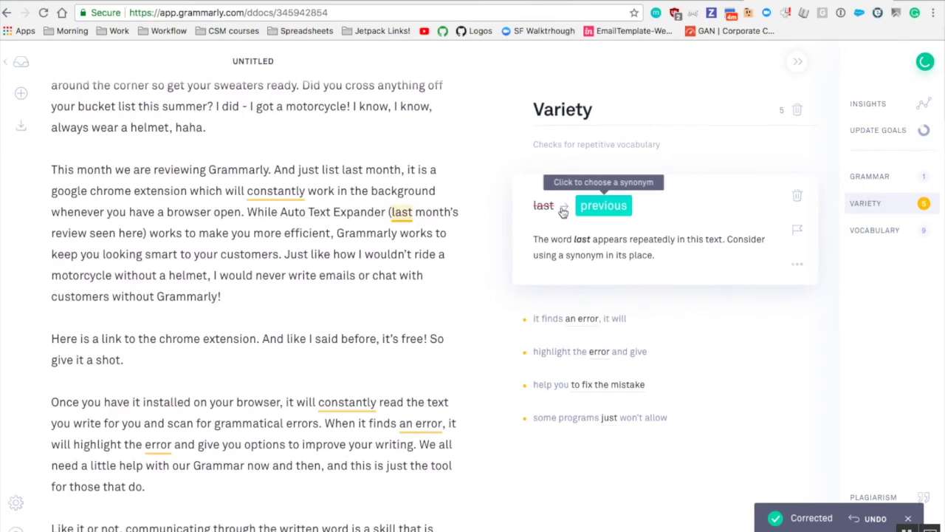
{"action": "left_click", "coordinate": [600, 208]}
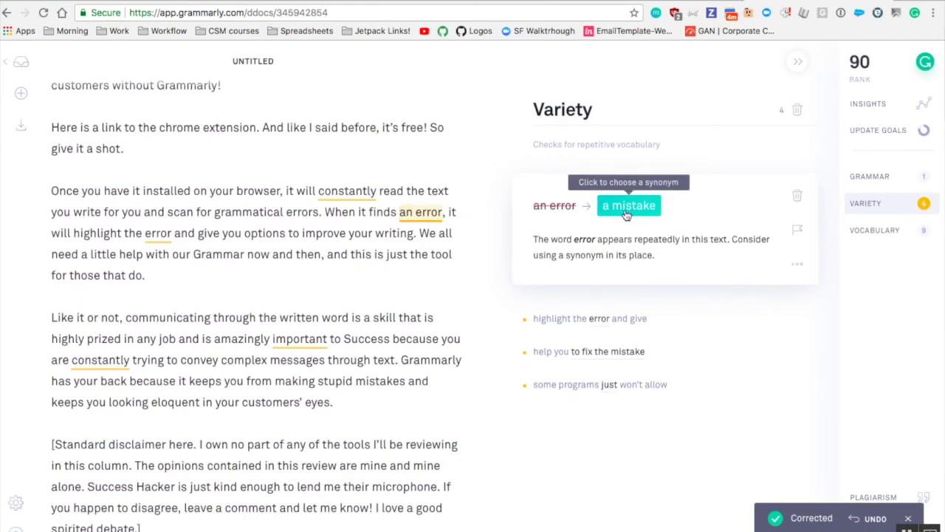
{"action": "left_click", "coordinate": [626, 208]}
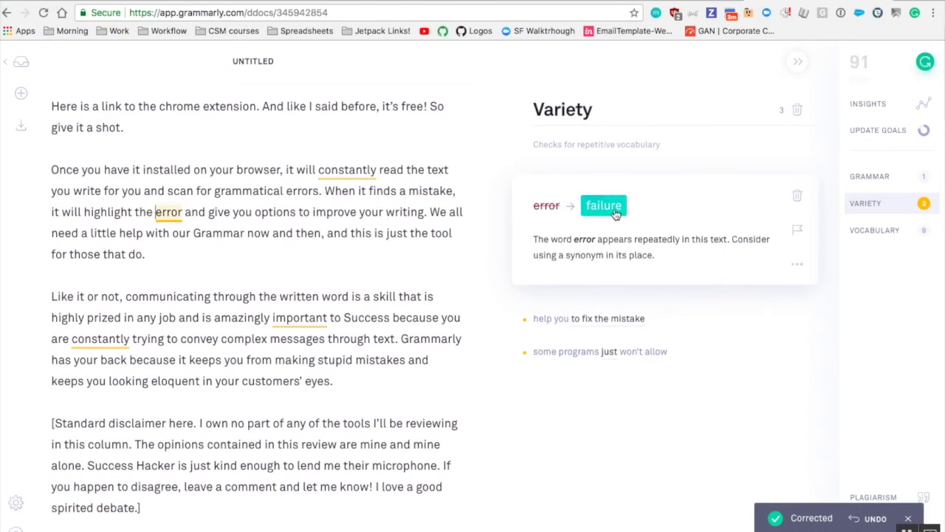
{"action": "left_click", "coordinate": [615, 212]}
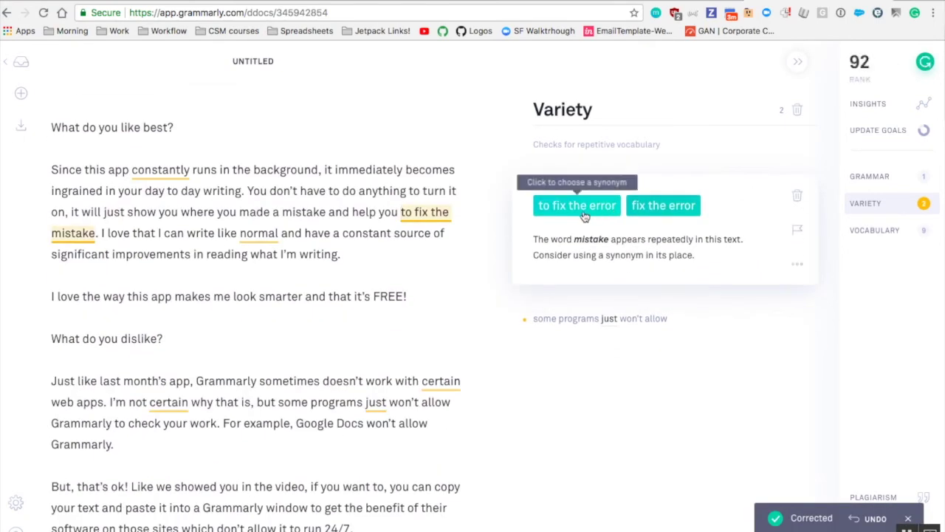
{"action": "left_click", "coordinate": [584, 210]}
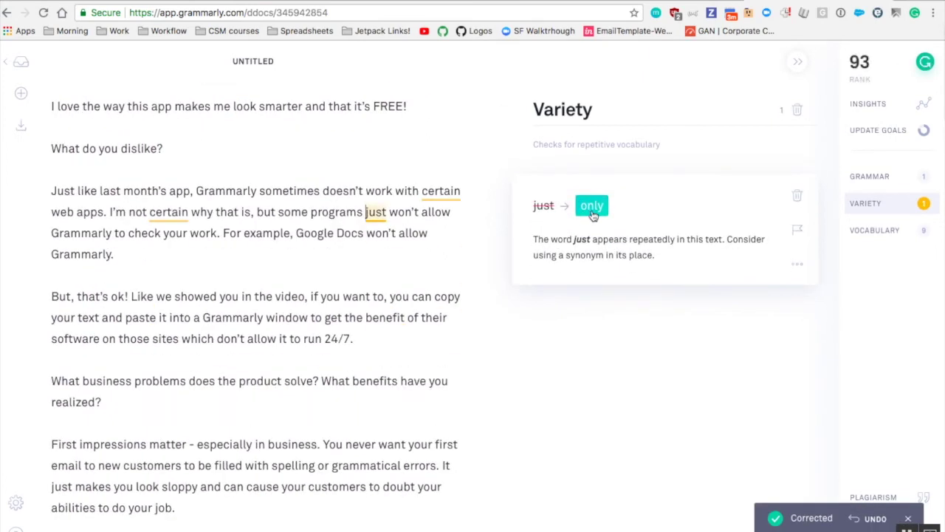
{"action": "left_click", "coordinate": [591, 207]}
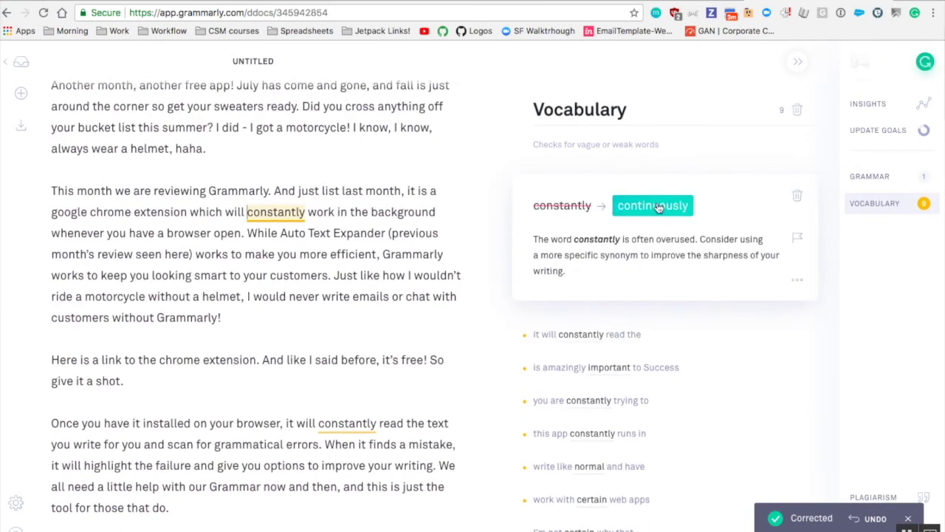
Step: Accept the vocabulary synonyms "continuously" (twice), "always" and "continually" for the overused "constantly", and "vital" for "important"
{"action": "left_click", "coordinate": [654, 206]}
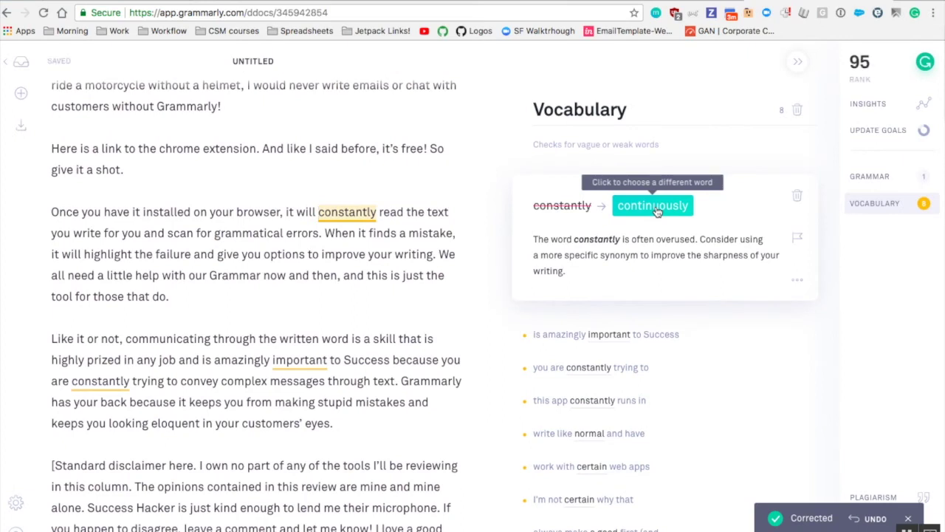
{"action": "left_click", "coordinate": [654, 207]}
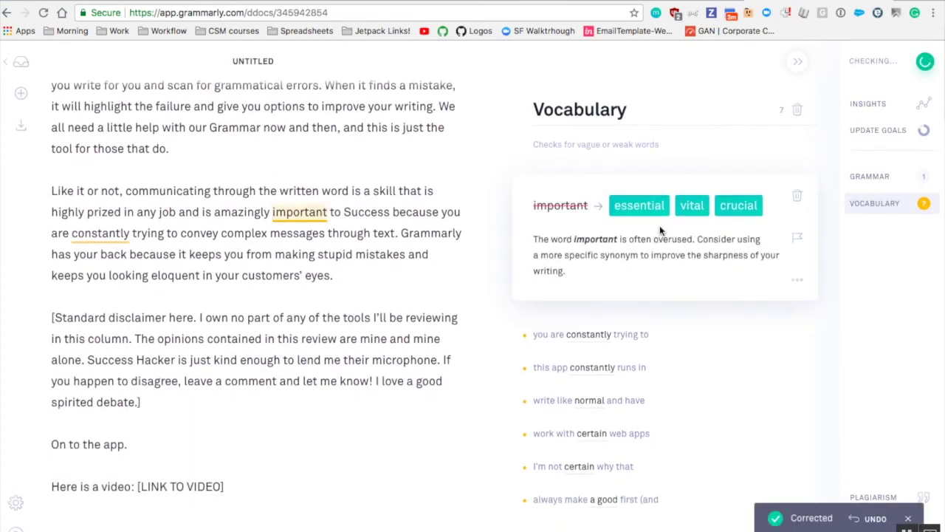
{"action": "left_click", "coordinate": [682, 210]}
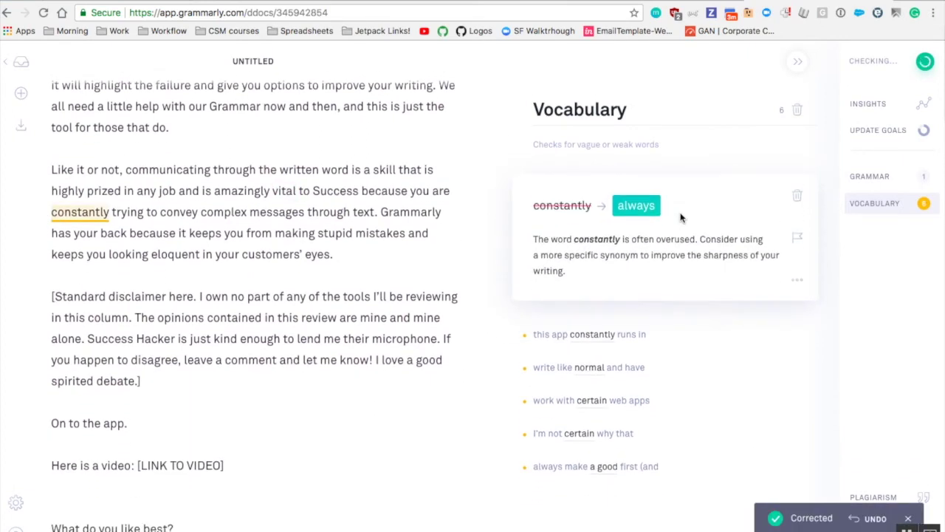
{"action": "left_click", "coordinate": [648, 214]}
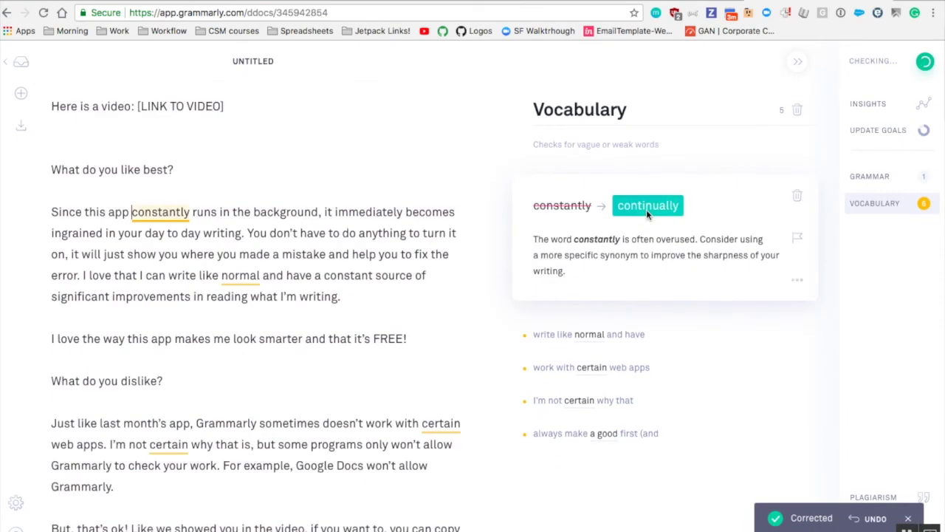
{"action": "left_click", "coordinate": [649, 212]}
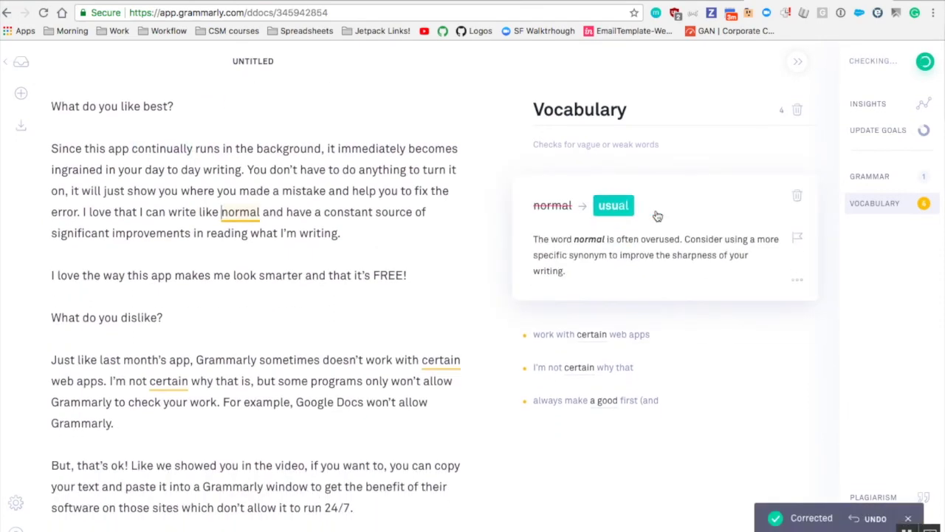
Step: Accept the vocabulary replacements "usual", "specific", "sure" and "an excellent", and dismiss the incomplete comparison suggestion as not helpful
{"action": "left_click", "coordinate": [632, 213]}
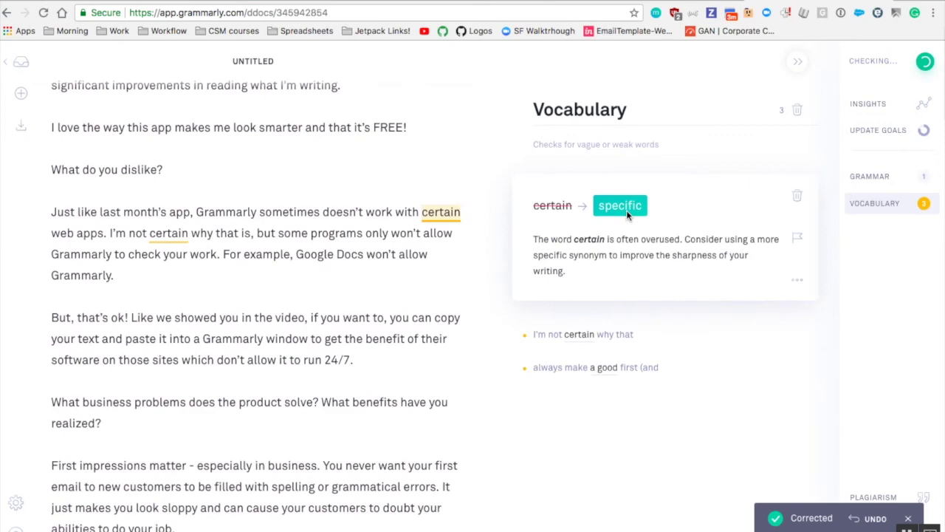
{"action": "left_click", "coordinate": [626, 210]}
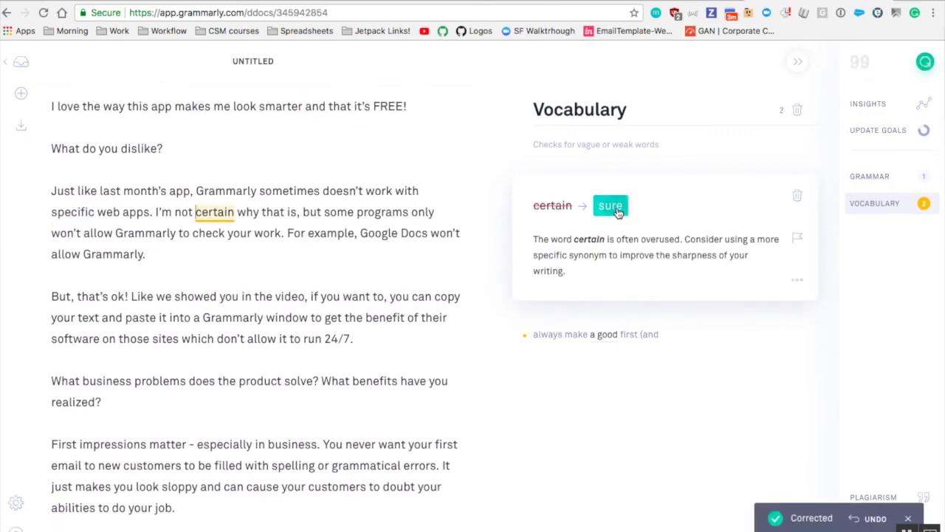
{"action": "left_click", "coordinate": [619, 212]}
{"action": "left_click", "coordinate": [619, 213]}
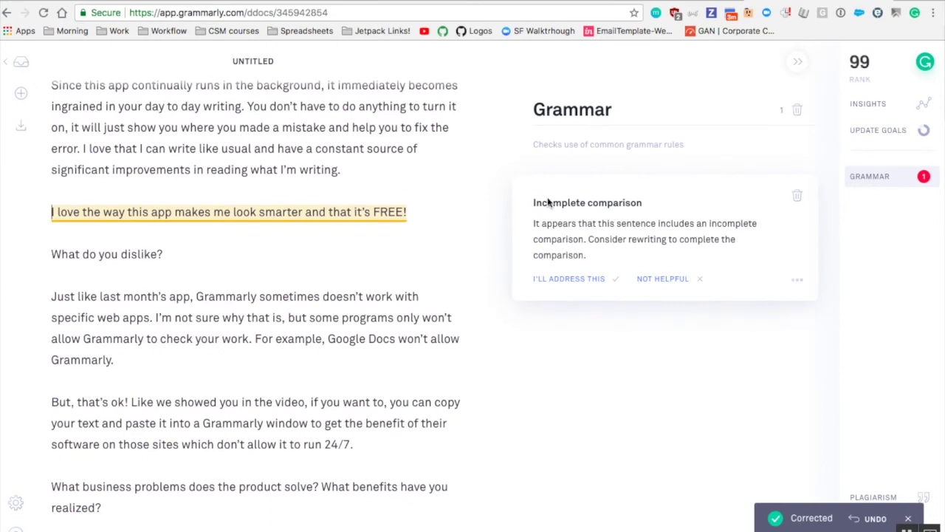
{"action": "left_click", "coordinate": [663, 279]}
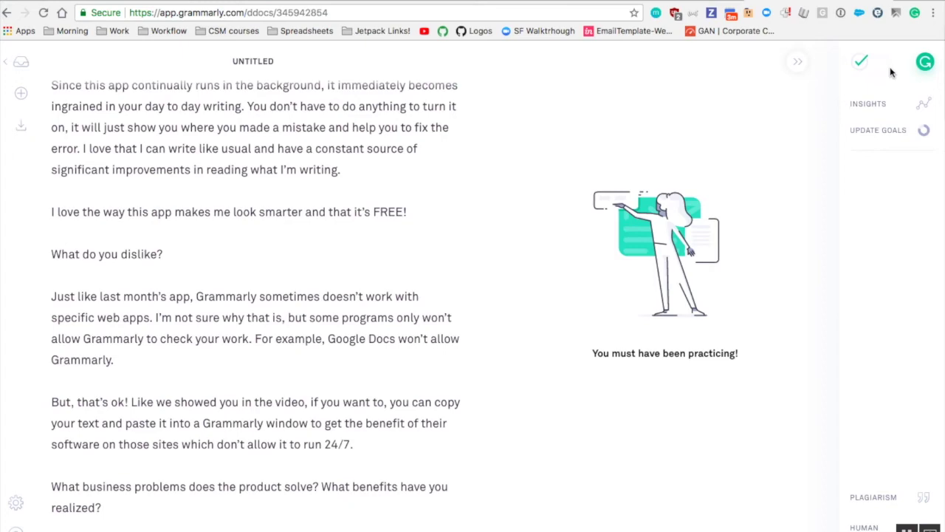
Step: Close and restart the assistant, and review the Document Insights, including the vocabulary metrics and readability score
{"action": "left_click", "coordinate": [800, 64]}
{"action": "scroll", "coordinate": [702, 181], "scroll_direction": "up", "scroll_amount": 15}
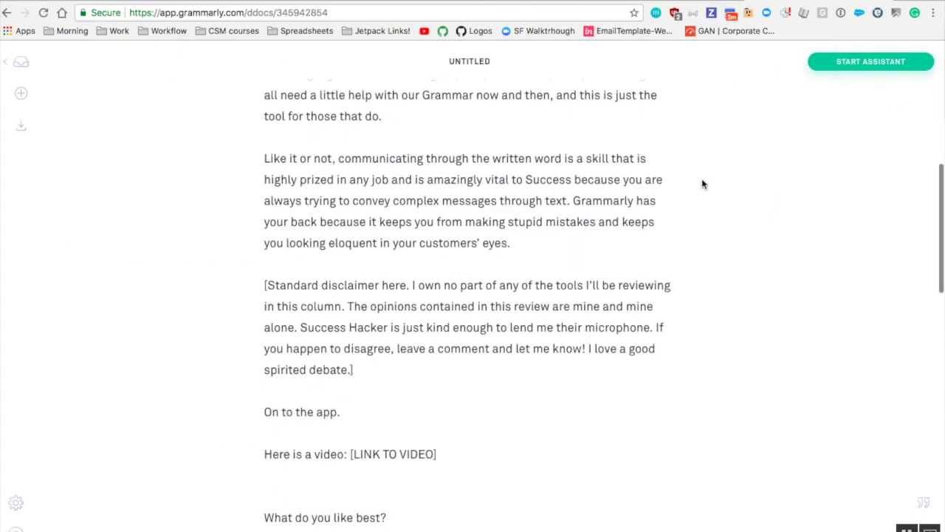
{"action": "left_click", "coordinate": [859, 61]}
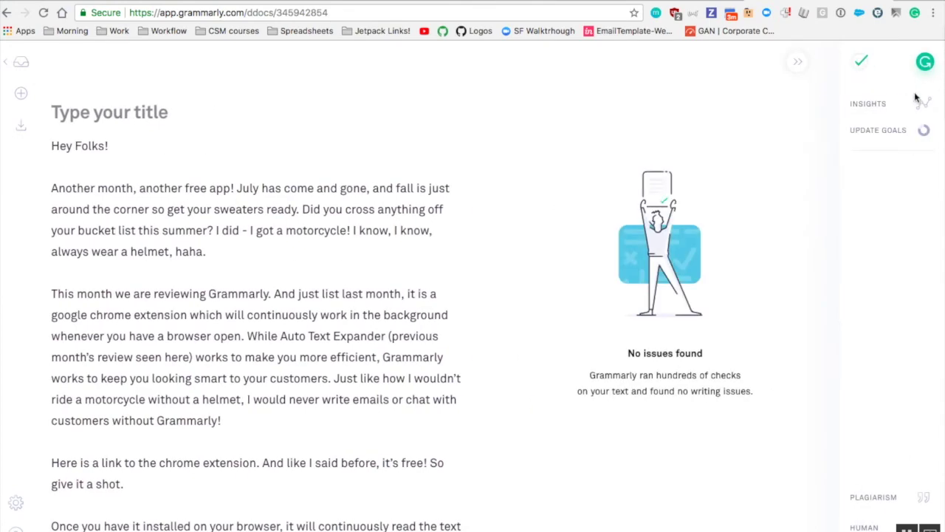
{"action": "left_click", "coordinate": [922, 106]}
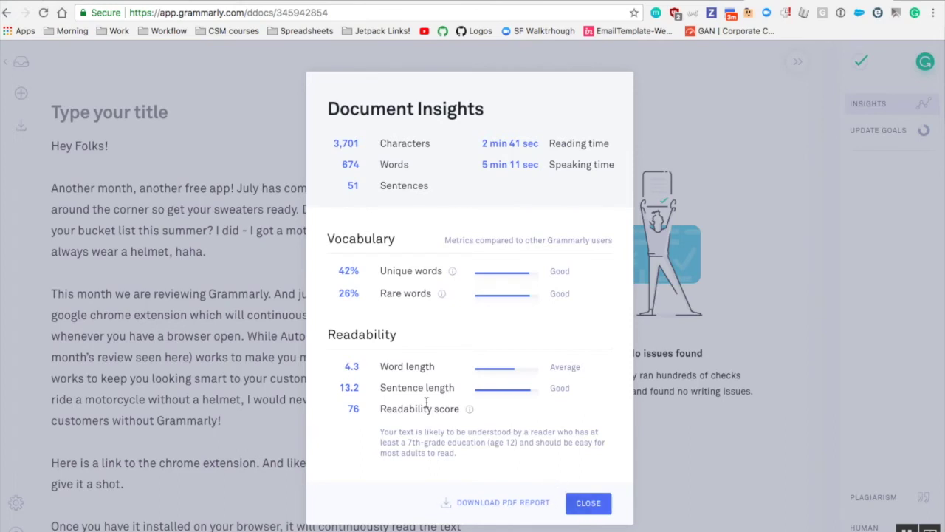
{"action": "left_click_drag", "start_coordinate": [365, 411], "coordinate": [350, 408]}
{"action": "left_click", "coordinate": [589, 503]}
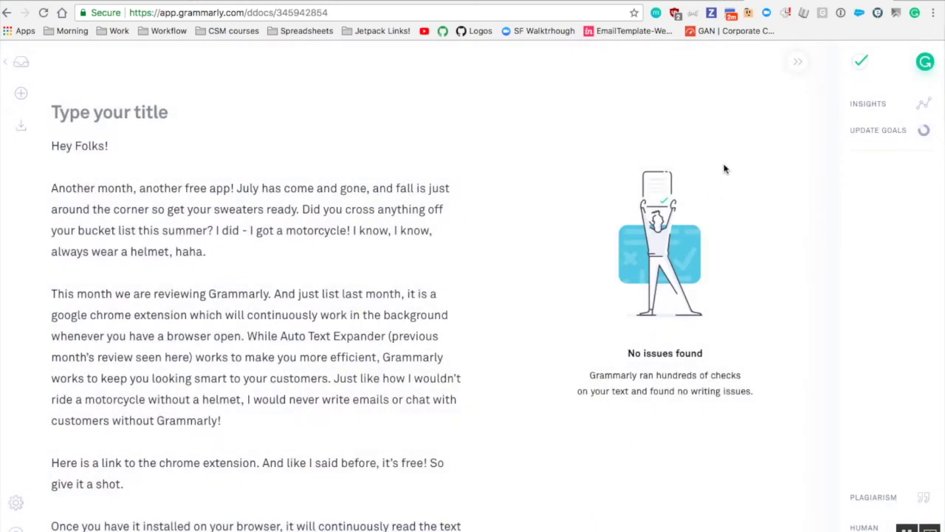
Step: Update the writing goals by choosing the document's domain, with Inform intent, Knowledgeable audience, Informal style and Mild emotion
{"action": "left_click", "coordinate": [874, 133]}
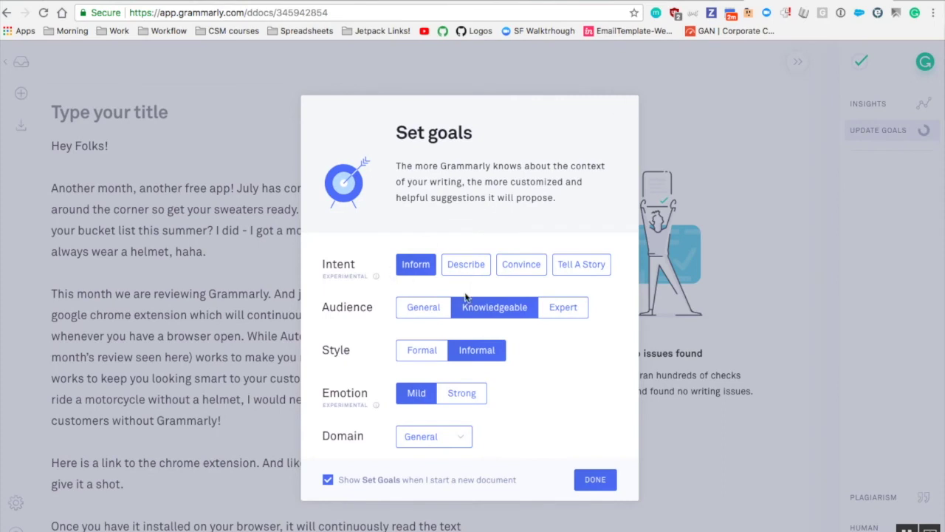
{"action": "left_click", "coordinate": [456, 442]}
{"action": "left_click", "coordinate": [429, 485]}
{"action": "left_click", "coordinate": [596, 479]}
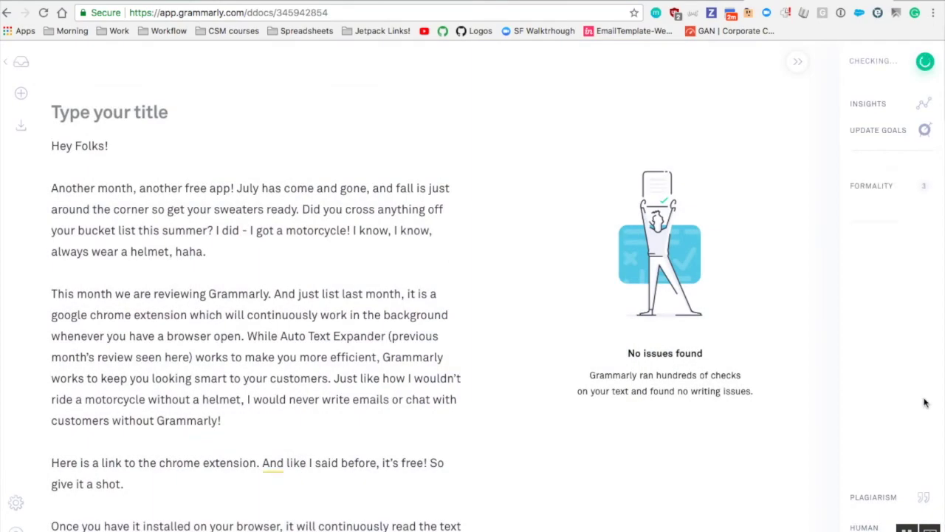
Step: Fix the comma splice with "; it" and resolve the formality suggestions, replacing sentence-opening "And" with "Moreover," and marking the ending preposition "I'll address this"
{"action": "left_click", "coordinate": [882, 177]}
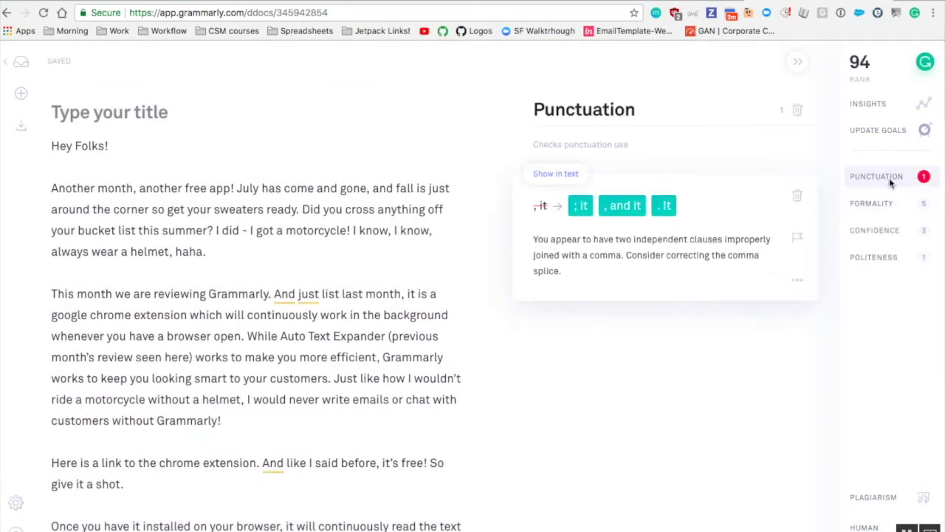
{"action": "left_click", "coordinate": [582, 207]}
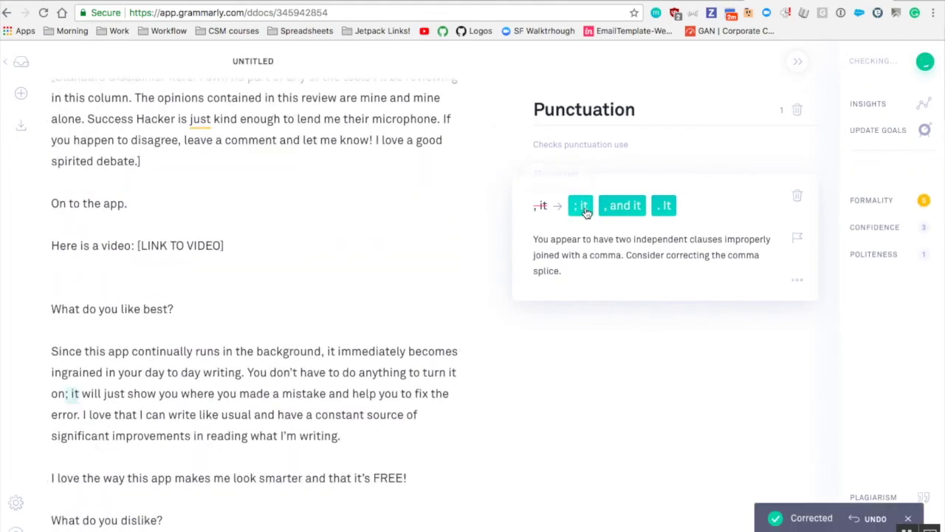
{"action": "left_click", "coordinate": [607, 208]}
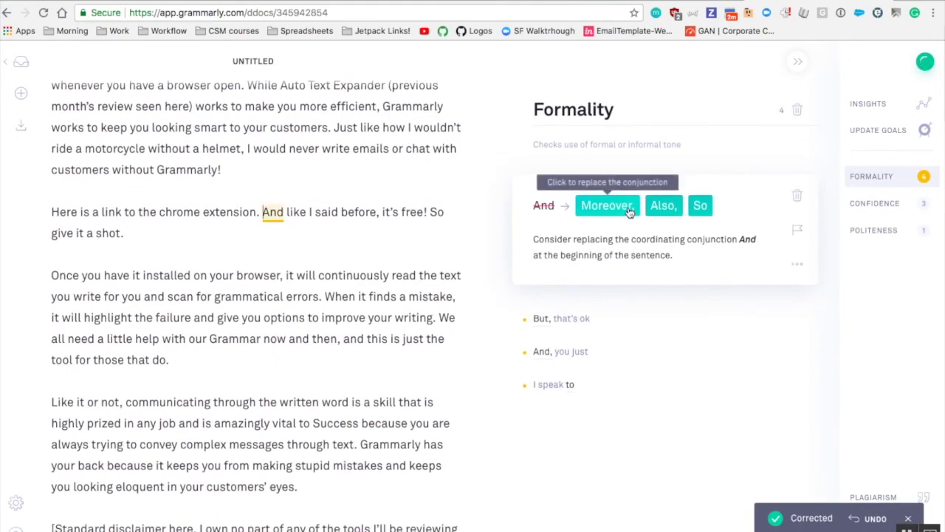
{"action": "left_click", "coordinate": [630, 211]}
{"action": "left_click", "coordinate": [610, 210]}
{"action": "left_click", "coordinate": [608, 211]}
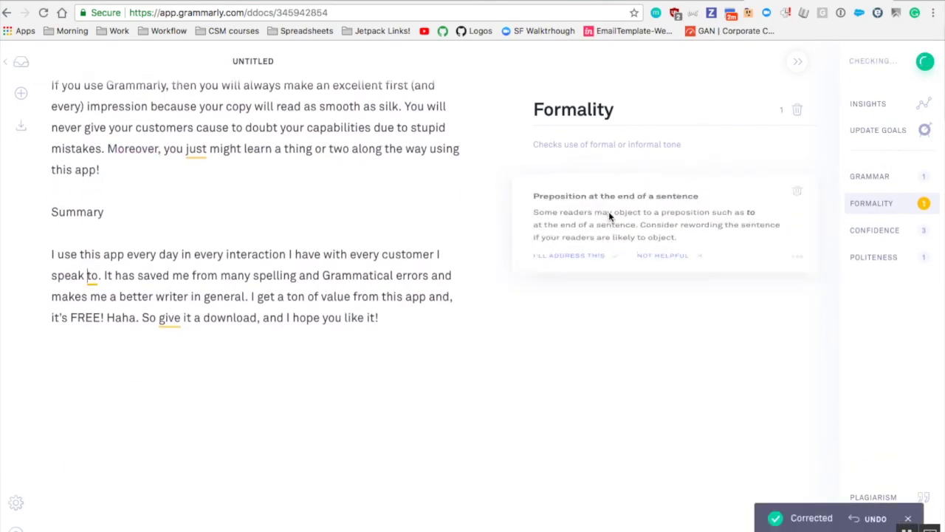
{"action": "left_click", "coordinate": [599, 280]}
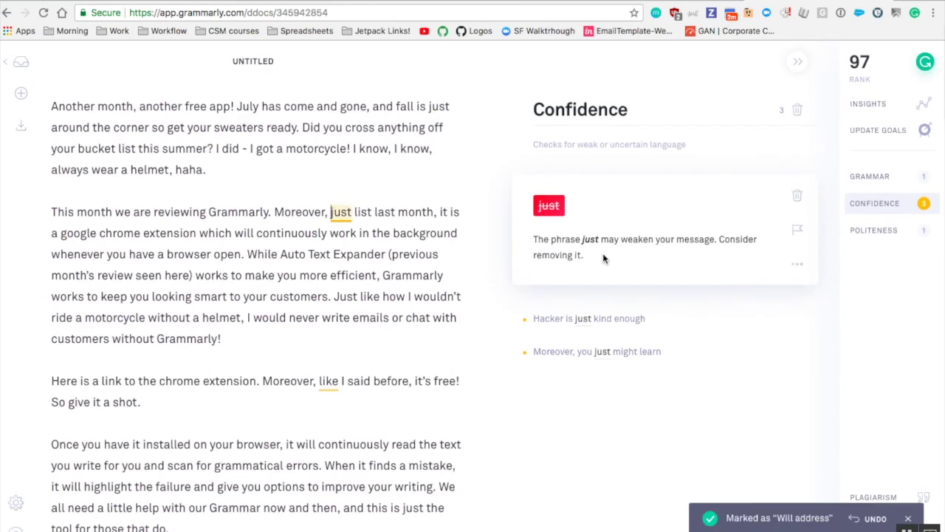
Step: Remove the three flagged uses of "just", and accept the politeness suggestion "please give" and the grammar correction "as"
{"action": "left_click", "coordinate": [550, 209]}
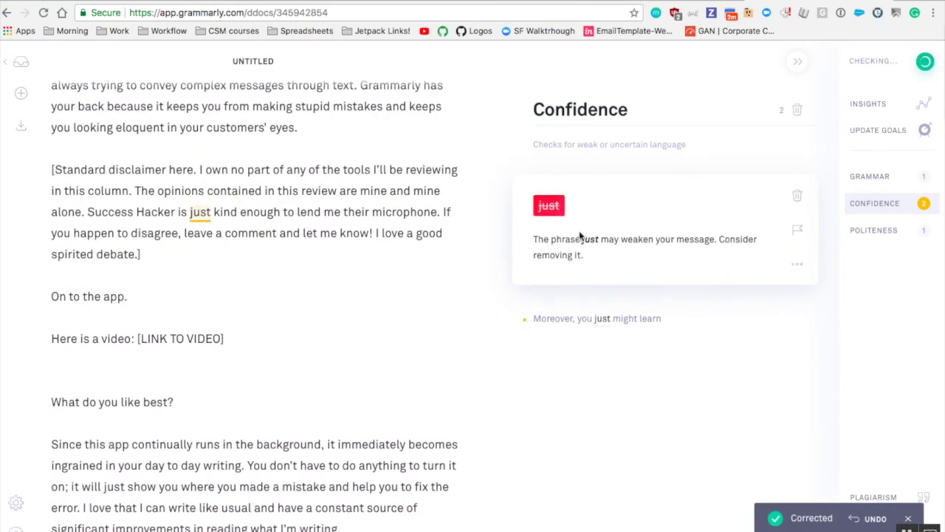
{"action": "left_click", "coordinate": [551, 209]}
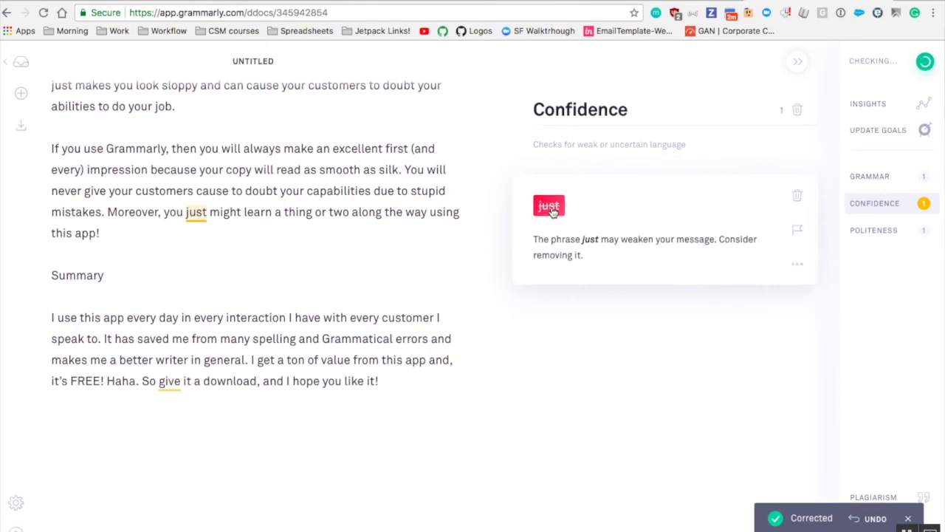
{"action": "left_click", "coordinate": [551, 209]}
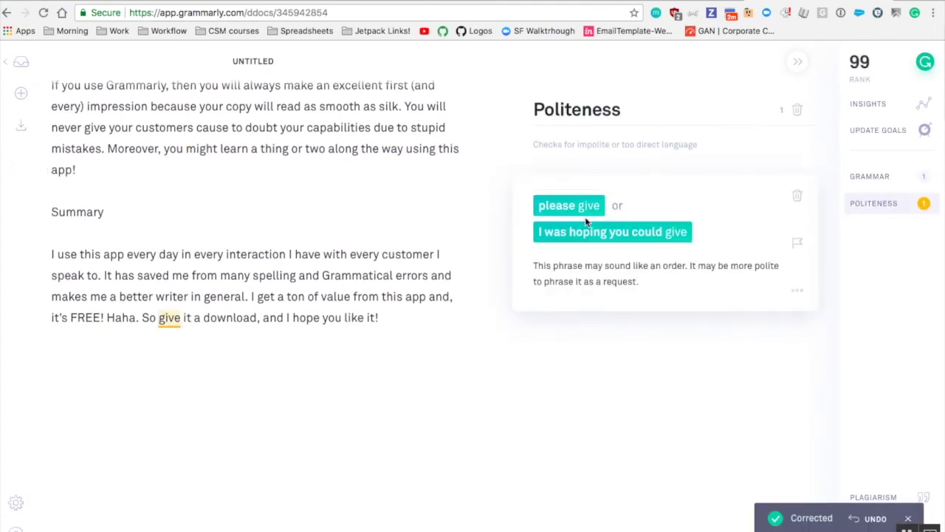
{"action": "left_click", "coordinate": [569, 214]}
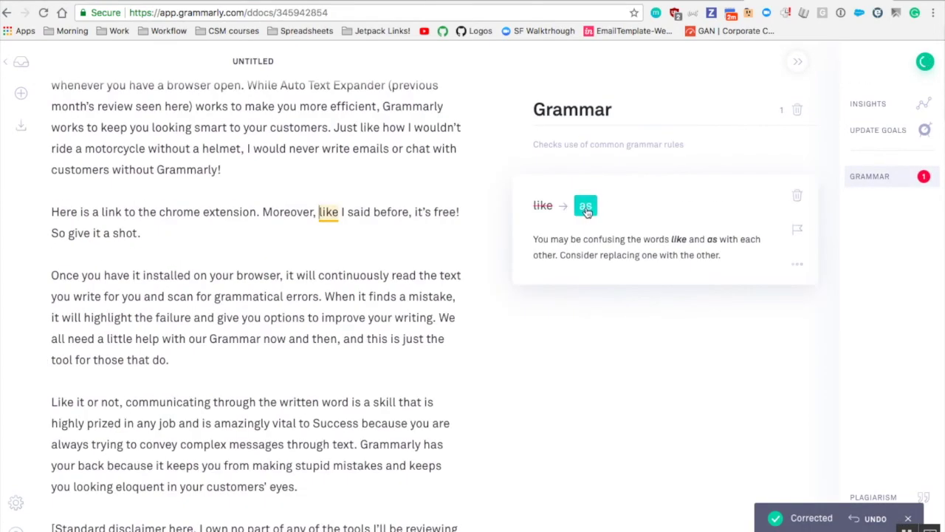
{"action": "left_click", "coordinate": [586, 208]}
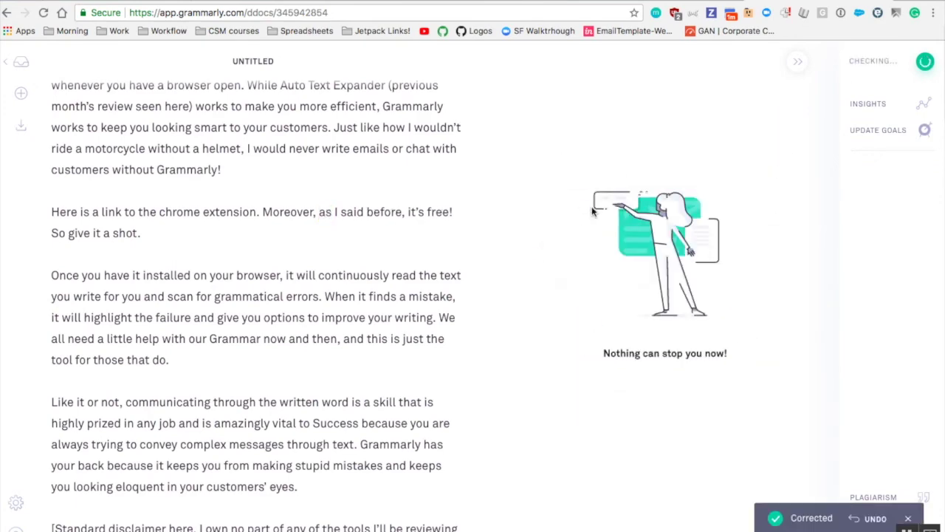
Step: Run the plagiarism check on the review and look at the human proofreading options before closing the assistant
{"action": "left_click", "coordinate": [904, 133]}
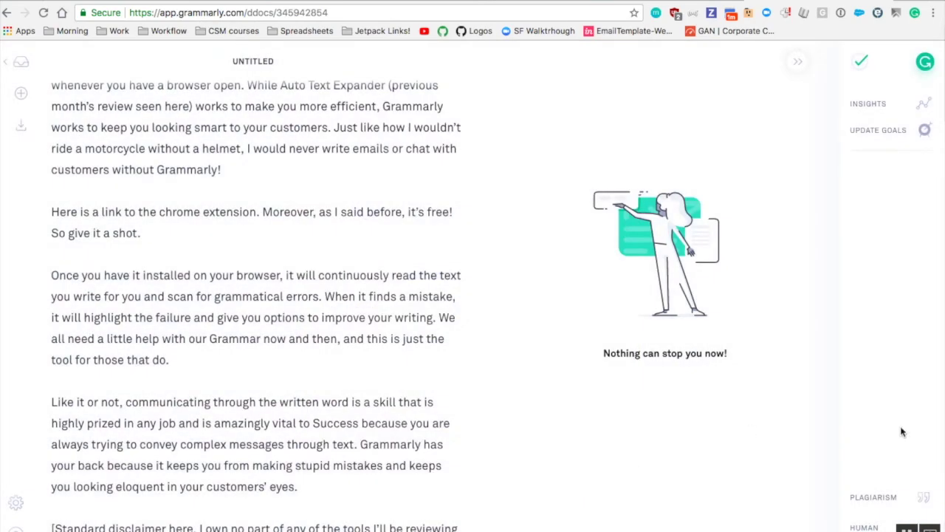
{"action": "left_click", "coordinate": [879, 498]}
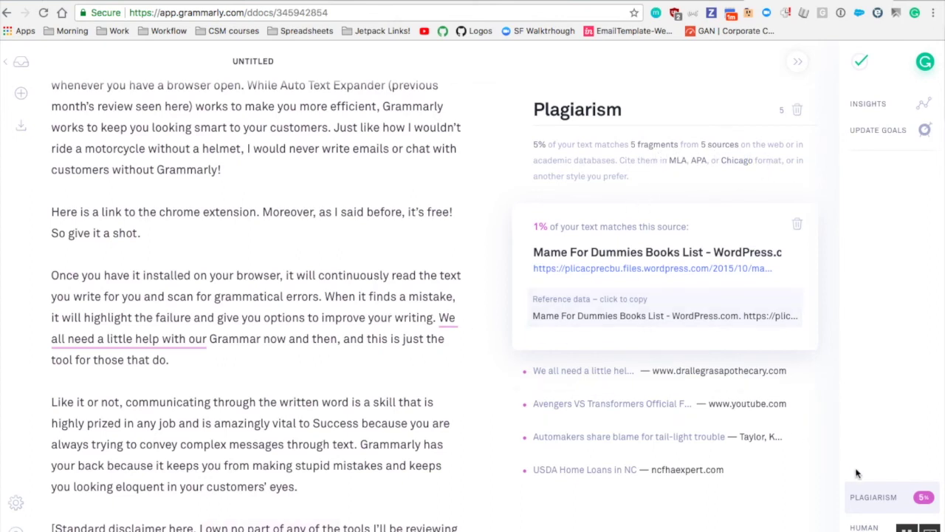
{"action": "left_click", "coordinate": [864, 527]}
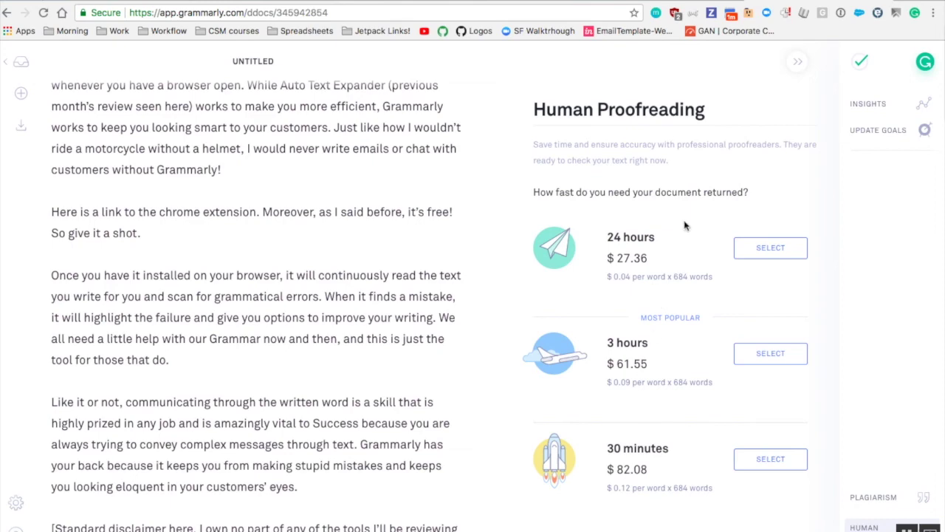
{"action": "left_click", "coordinate": [797, 62]}
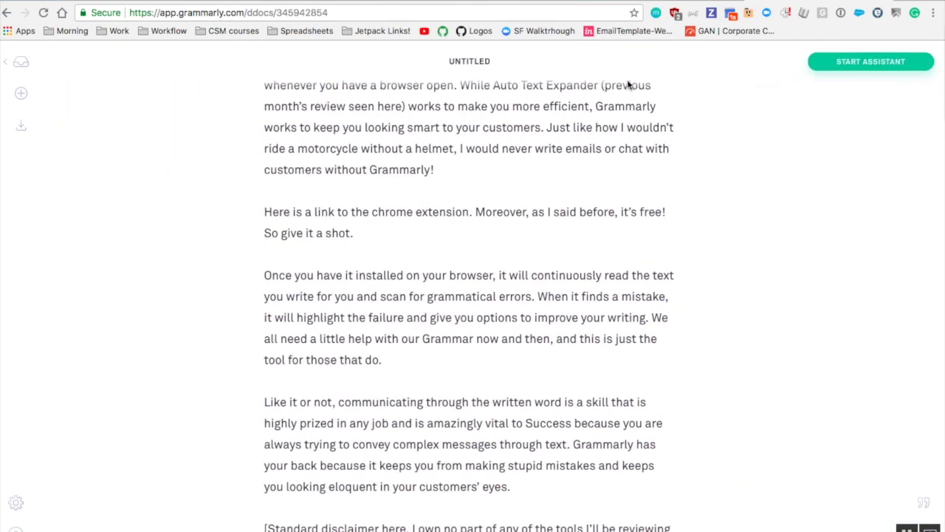
{"action": "scroll", "coordinate": [645, 235], "scroll_direction": "up", "scroll_amount": 5}
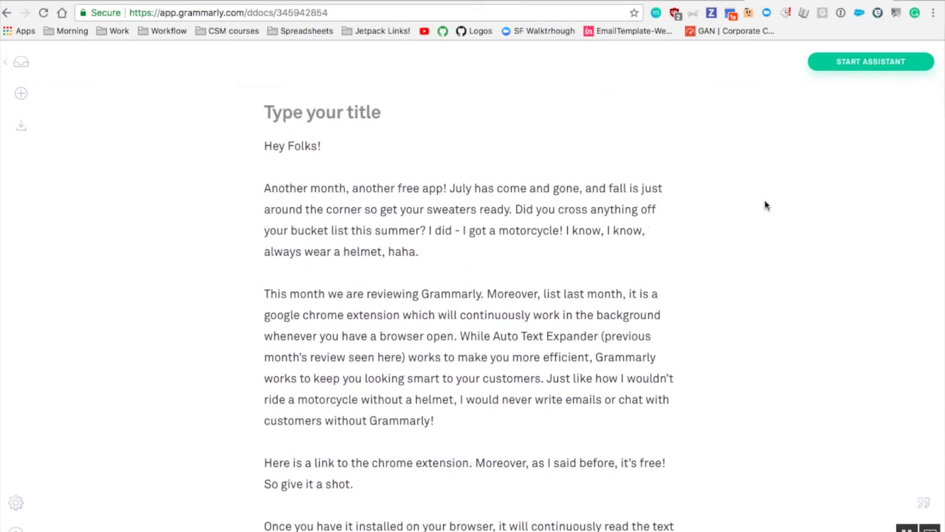
Step: Return to the overview of saved documents and postpone the offer to add Grammarly to macOS
{"action": "mouse_move", "coordinate": [22, 94]}
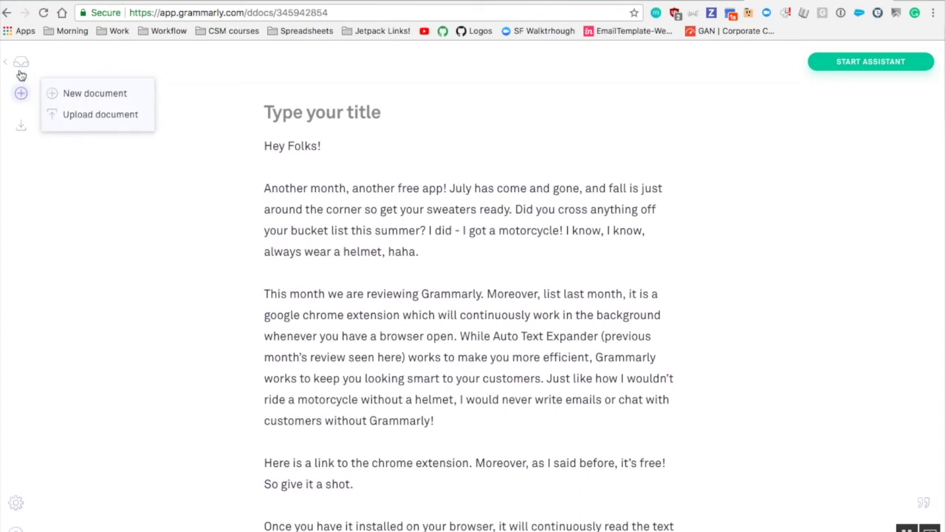
{"action": "left_click", "coordinate": [17, 63]}
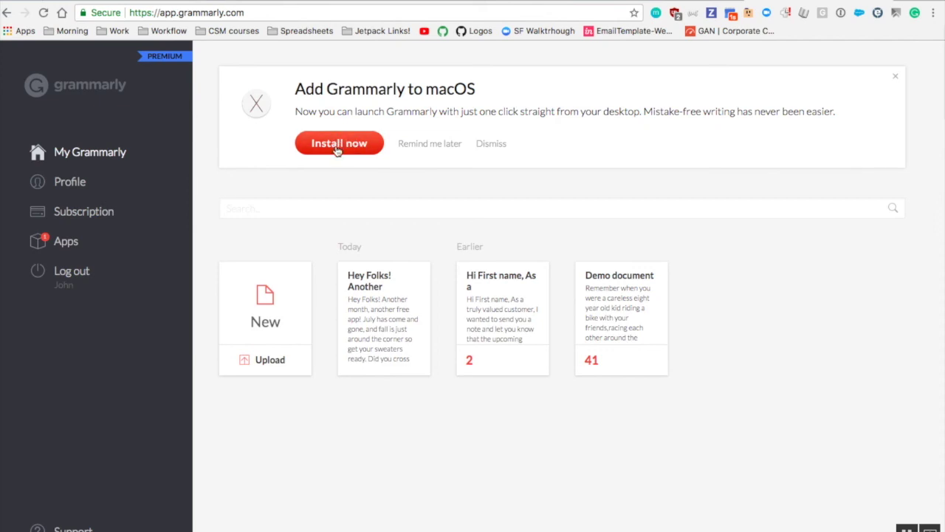
{"action": "left_click", "coordinate": [431, 145]}
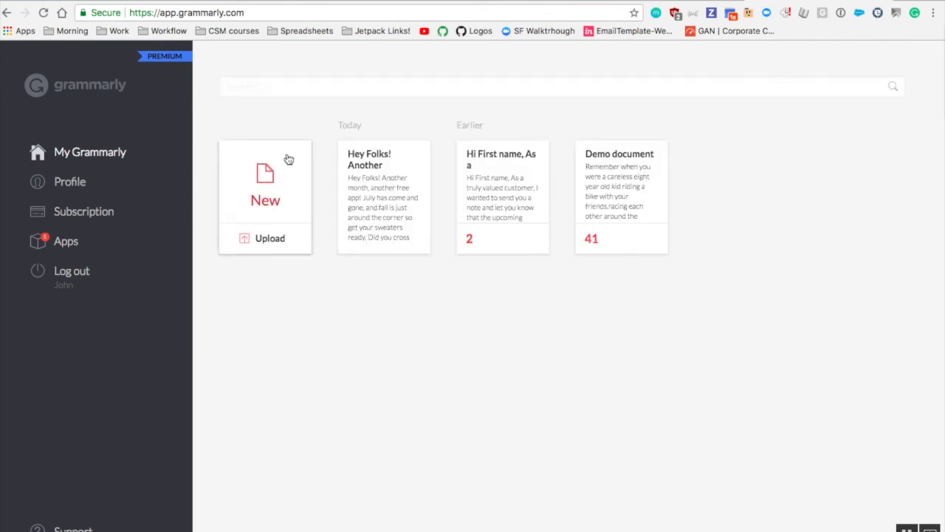
Step: Open a new blank document and return to the overview of saved documents
{"action": "left_click", "coordinate": [260, 192]}
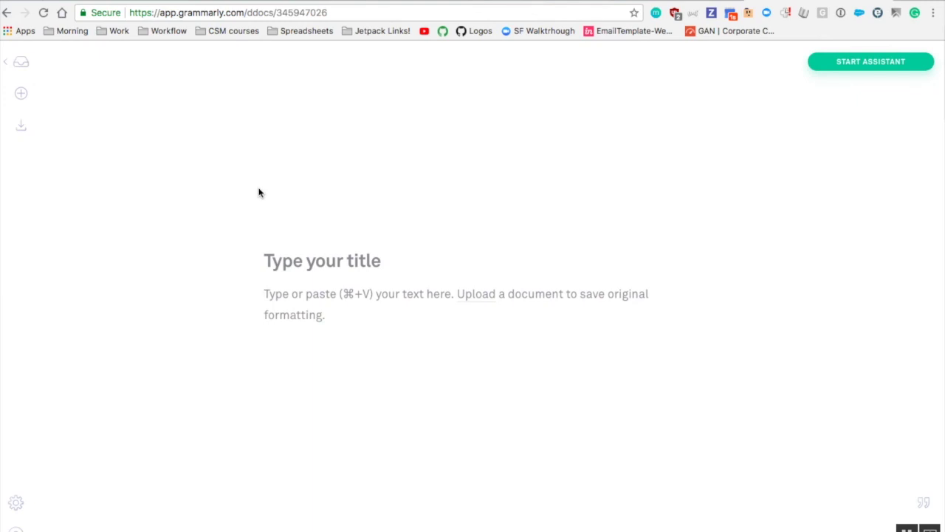
{"action": "left_click", "coordinate": [8, 65]}
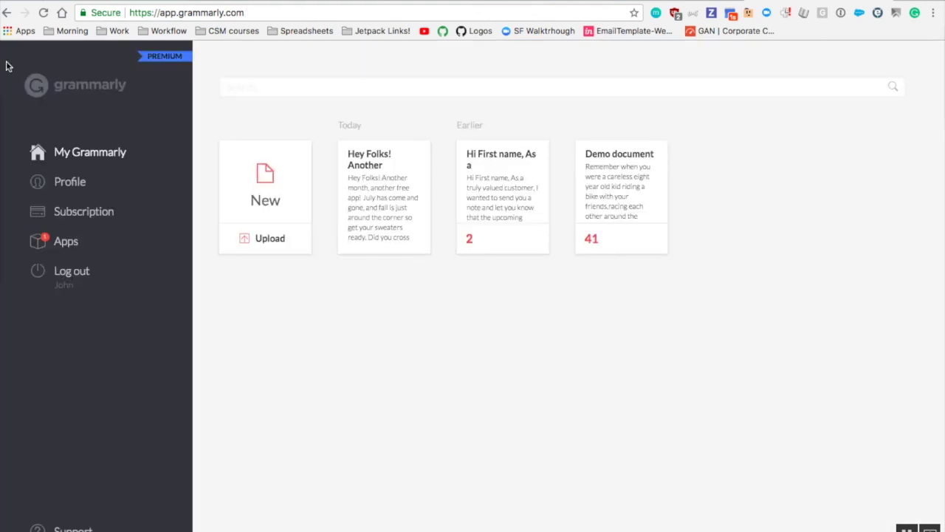
Step: Look through the account's subscription summary, available Grammarly apps and profile's personal dictionary before returning to the saved documents
{"action": "left_click", "coordinate": [92, 212]}
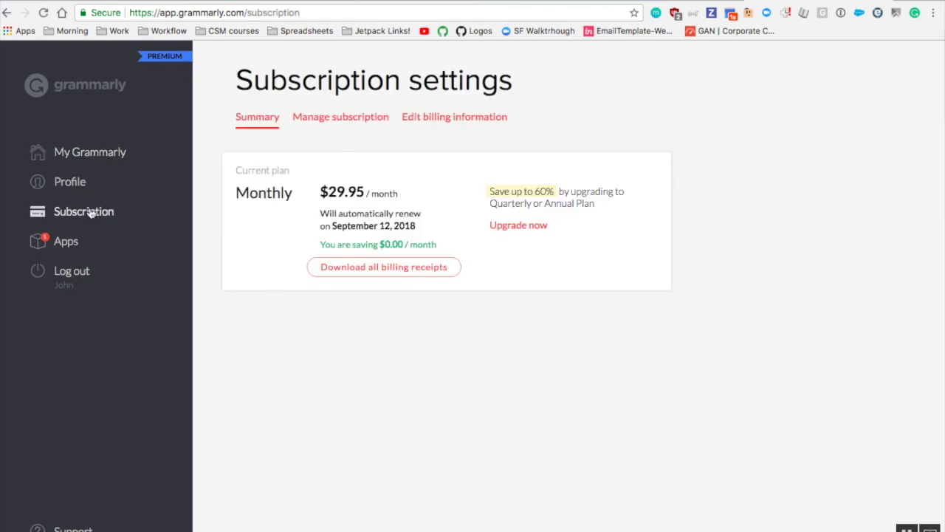
{"action": "left_click", "coordinate": [68, 246]}
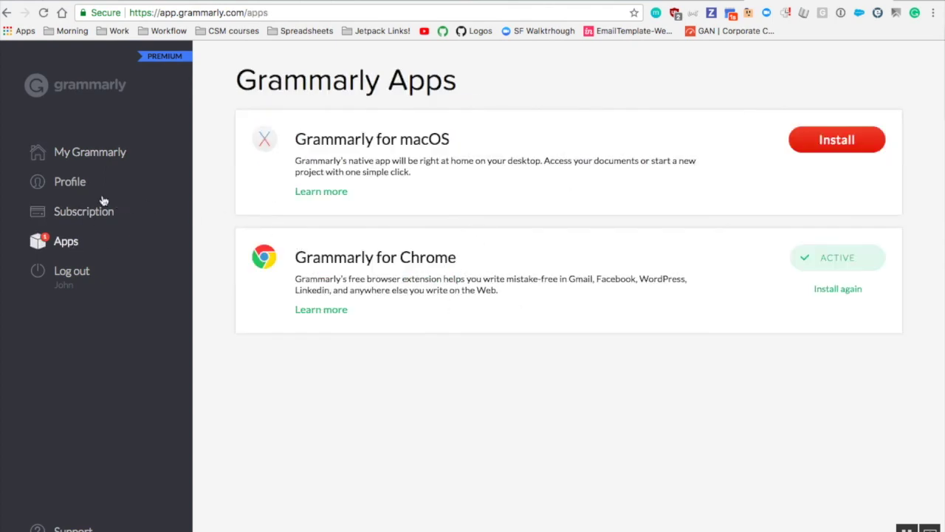
{"action": "left_click", "coordinate": [70, 186]}
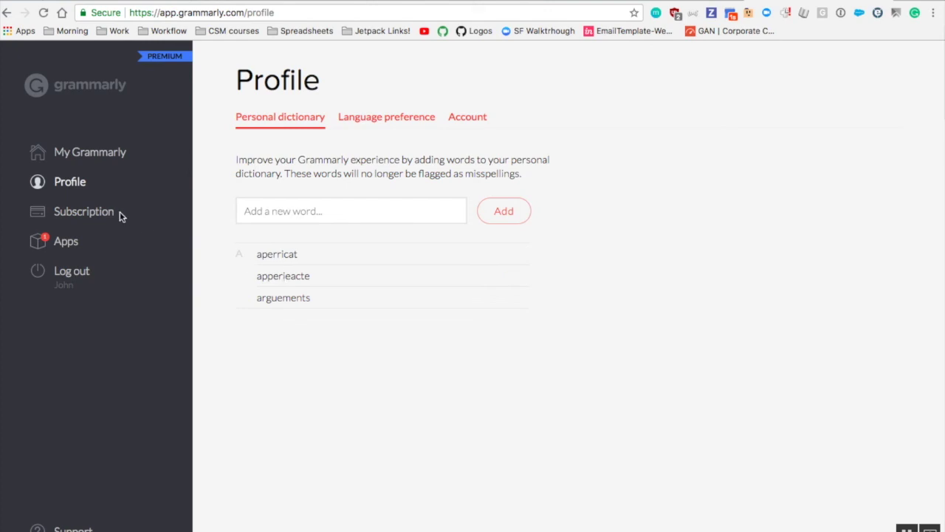
{"action": "left_click", "coordinate": [76, 152]}
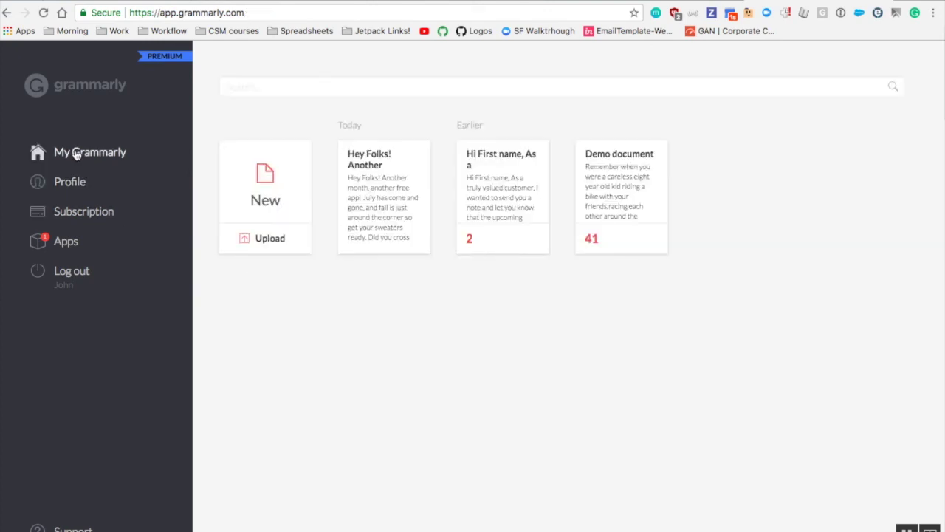
Step: Open a new blank document and review its writing goals, including the domain choices, closing them with the General domain kept
{"action": "left_click", "coordinate": [262, 196]}
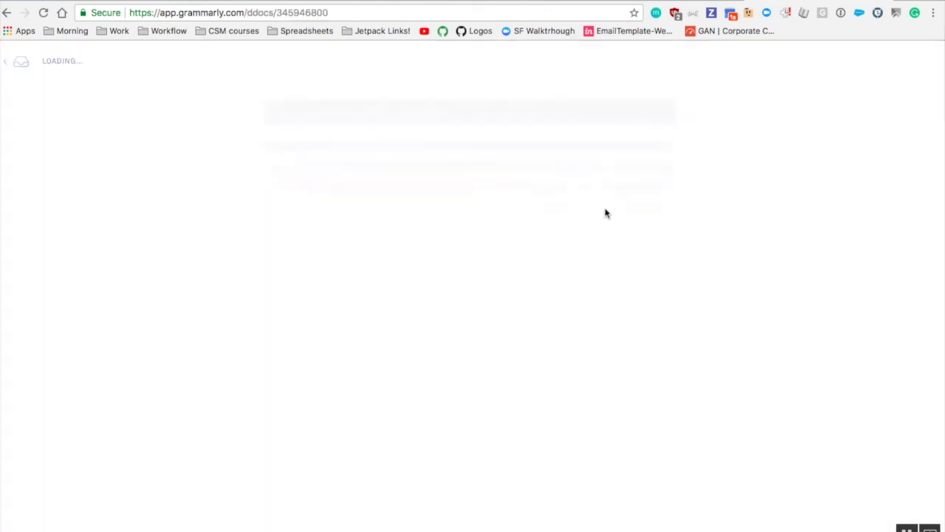
{"action": "left_click", "coordinate": [871, 61]}
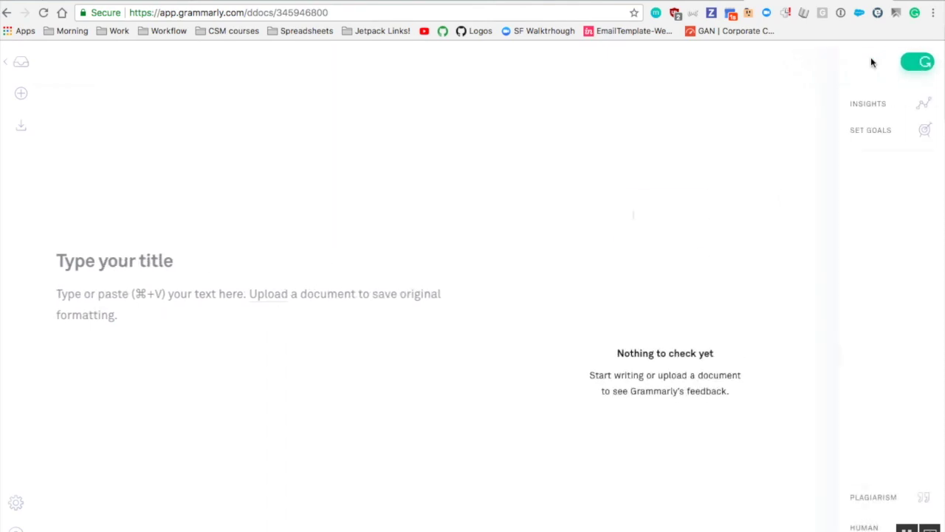
{"action": "left_click", "coordinate": [869, 133]}
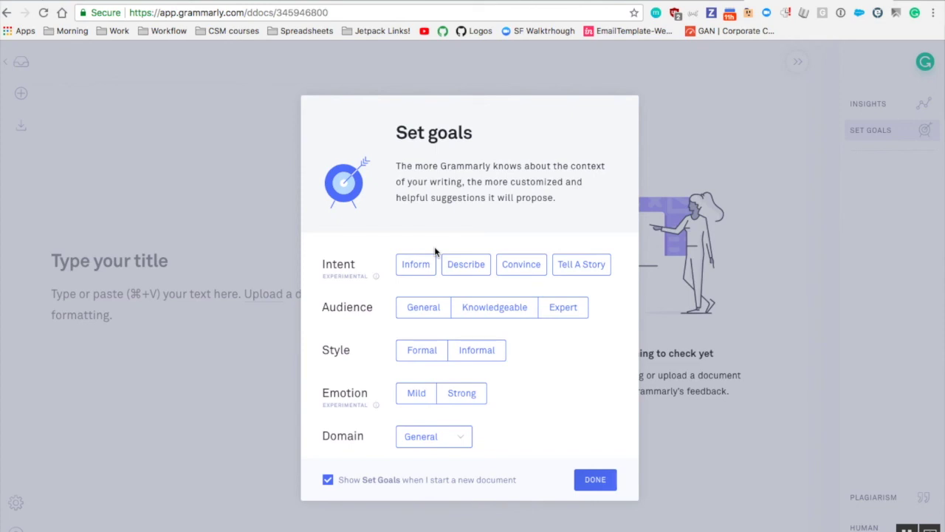
{"action": "left_click", "coordinate": [435, 441]}
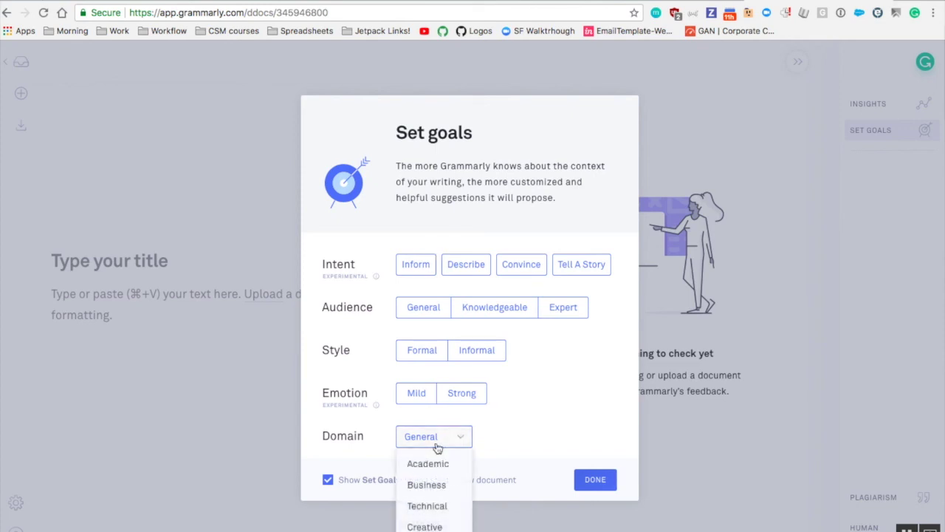
{"action": "scroll", "coordinate": [517, 436], "scroll_direction": "down", "scroll_amount": 1}
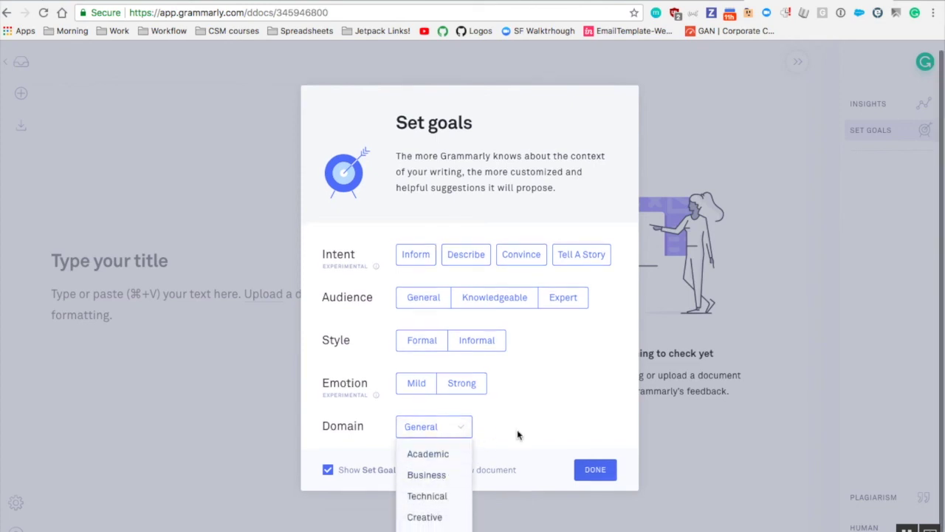
{"action": "left_click", "coordinate": [517, 434]}
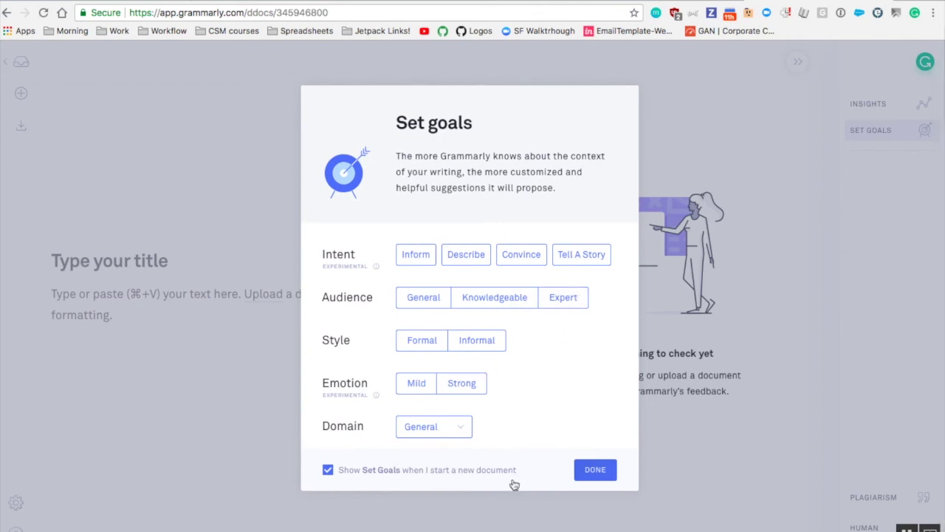
{"action": "left_click", "coordinate": [604, 468]}
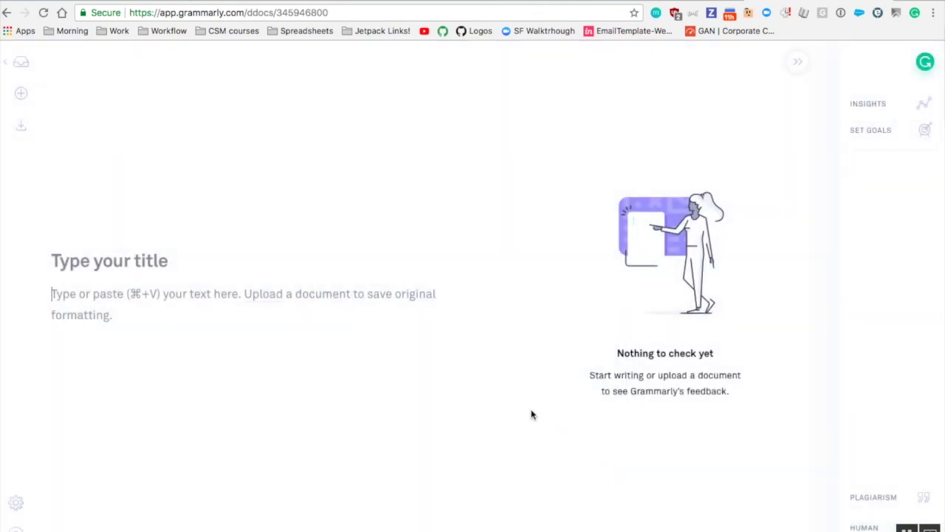